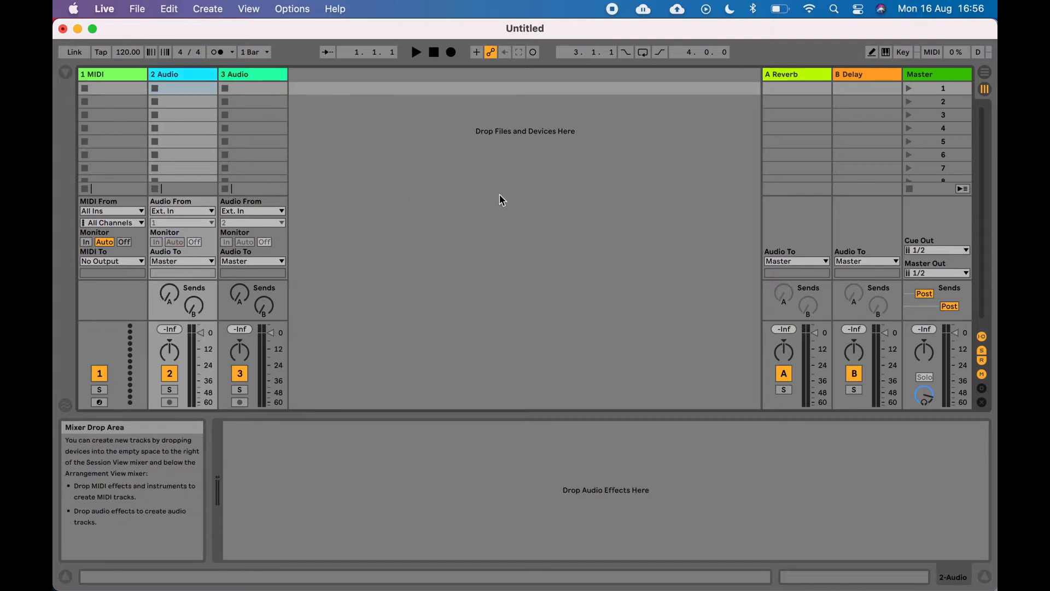
Step: Compare the Arrangement View with the Session View, ending in the Session View
{"action": "key", "text": "Tab"}
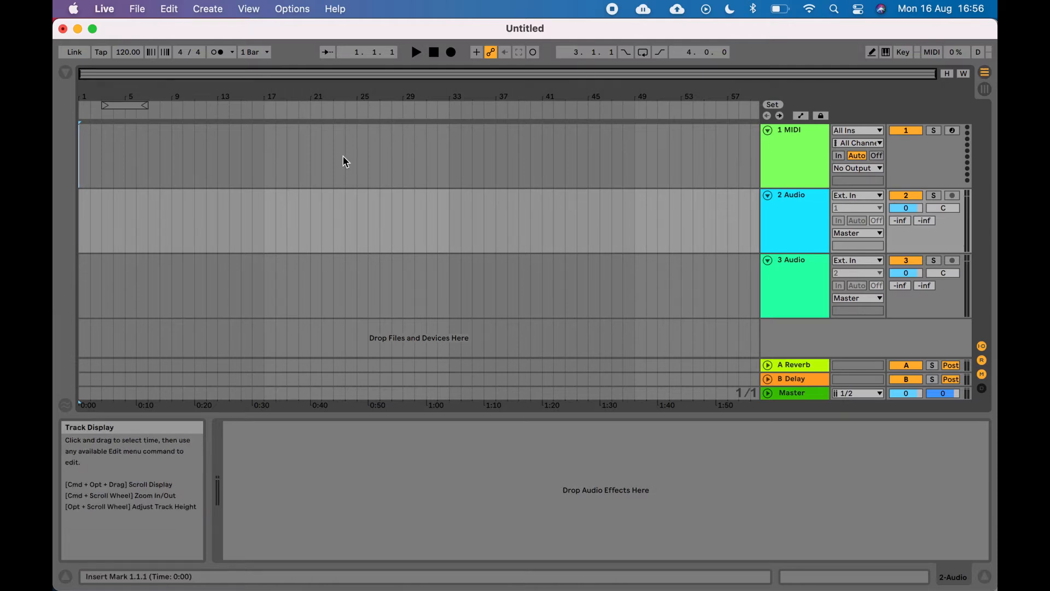
{"action": "key", "text": "Tab"}
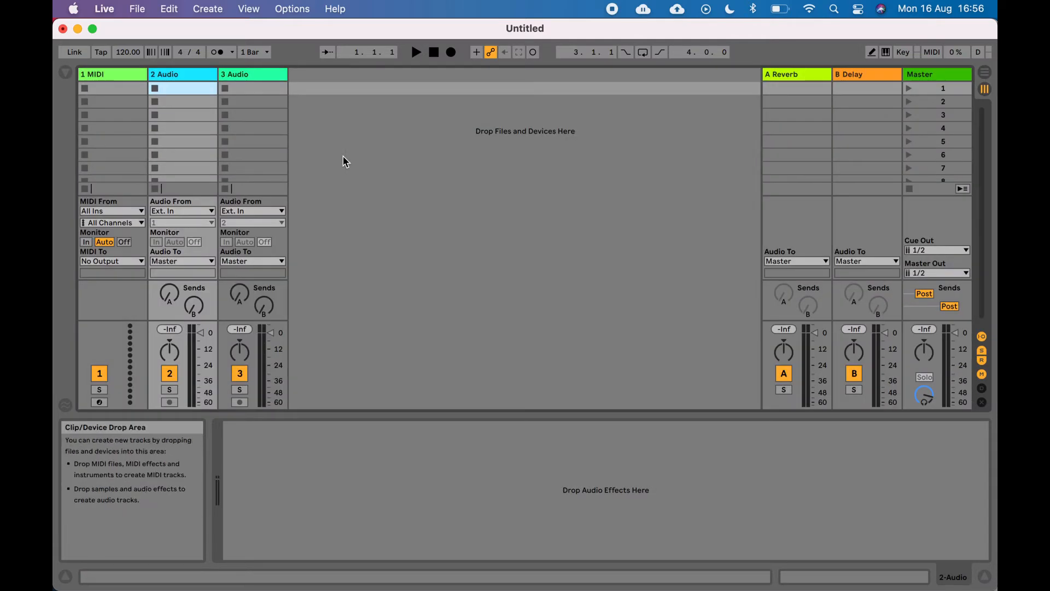
{"action": "key", "text": "Tab"}
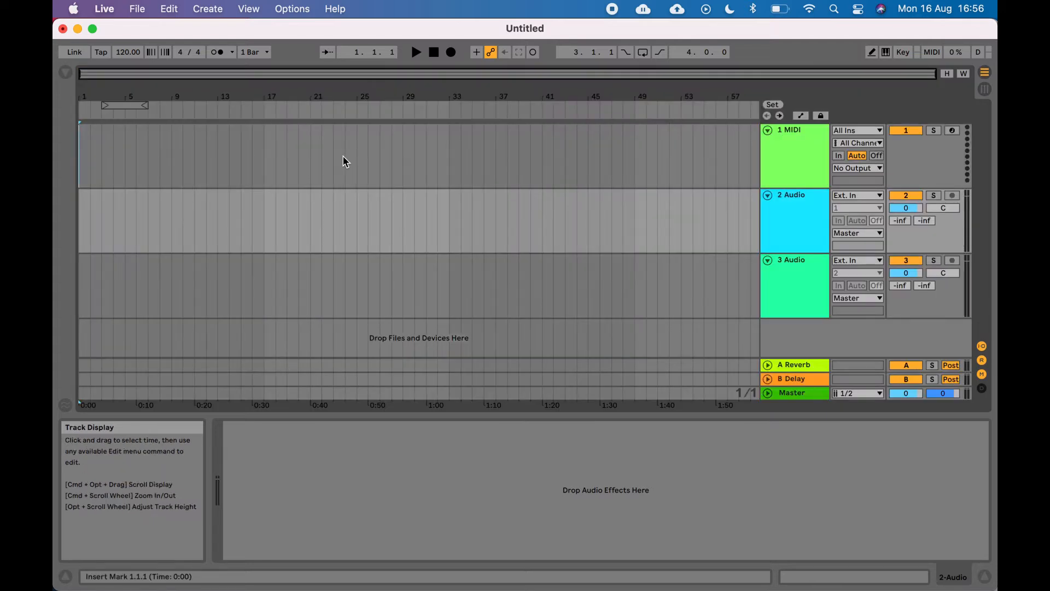
{"action": "key", "text": "Tab"}
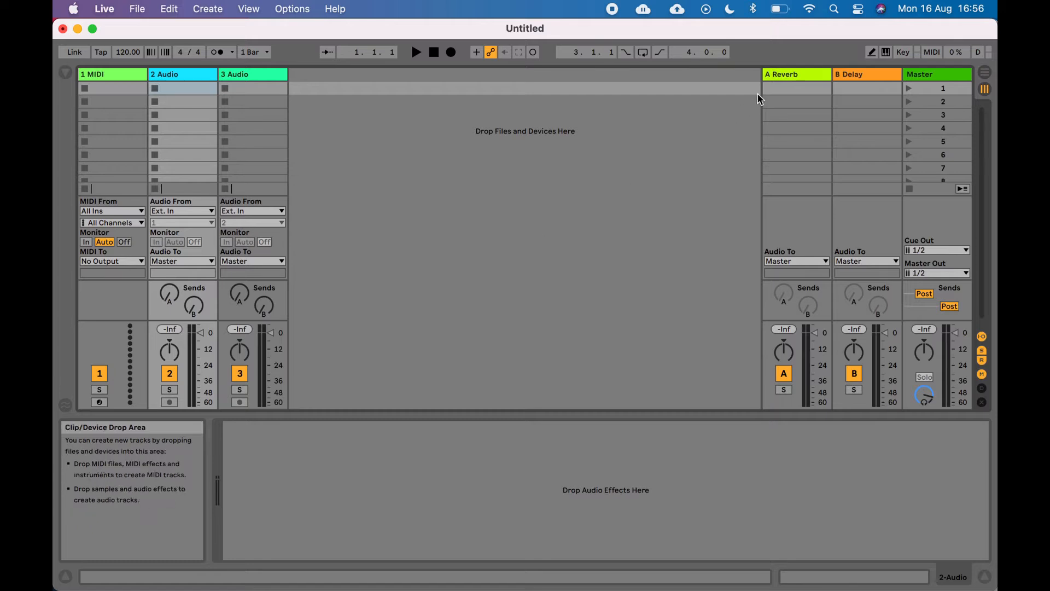
Step: Delete the A Reverb and B Delay return tracks and widen the Master track
{"action": "left_click", "coordinate": [792, 72]}
{"action": "left_click", "coordinate": [864, 73]}
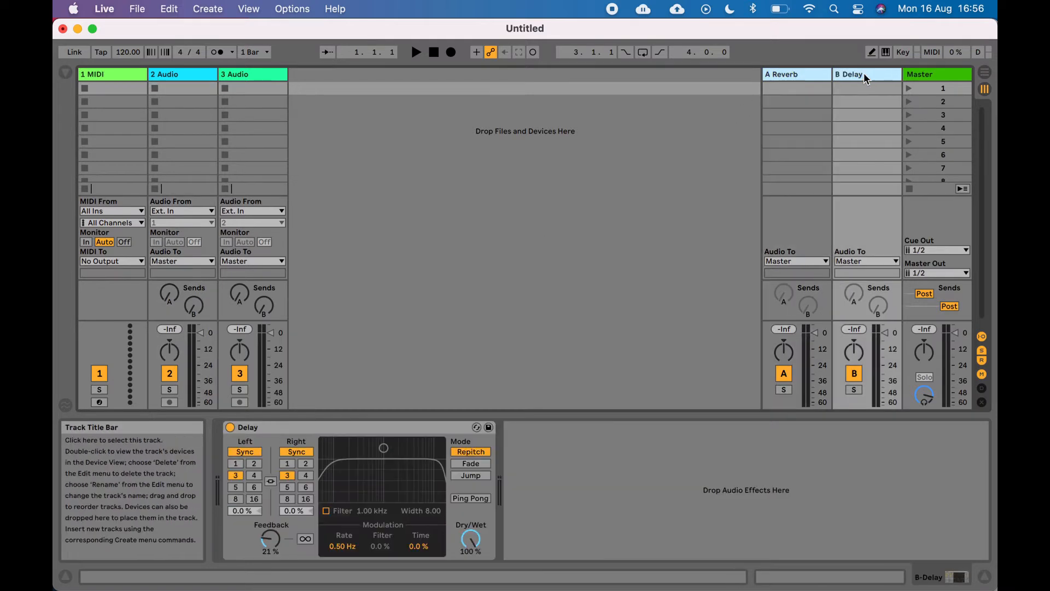
{"action": "key", "text": "Delete"}
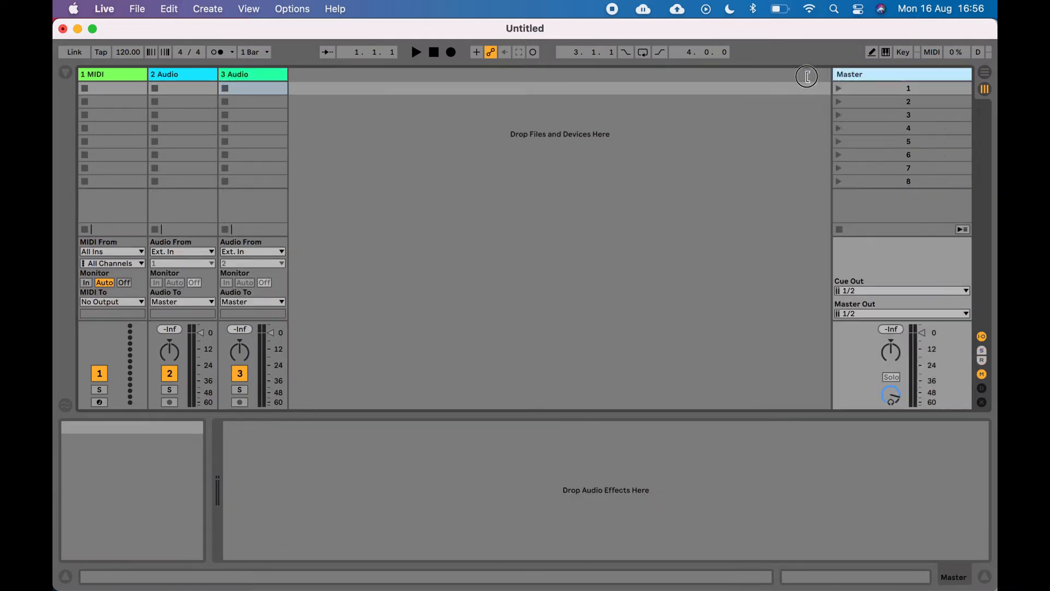
{"action": "left_click", "coordinate": [626, 168]}
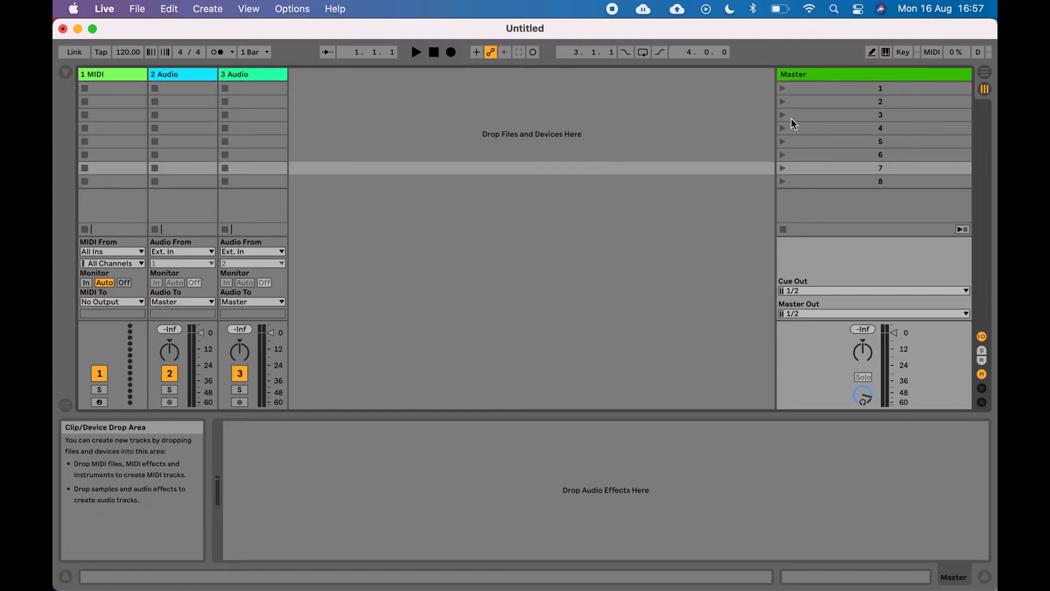
{"action": "left_click", "coordinate": [720, 112]}
{"action": "left_click", "coordinate": [858, 89]}
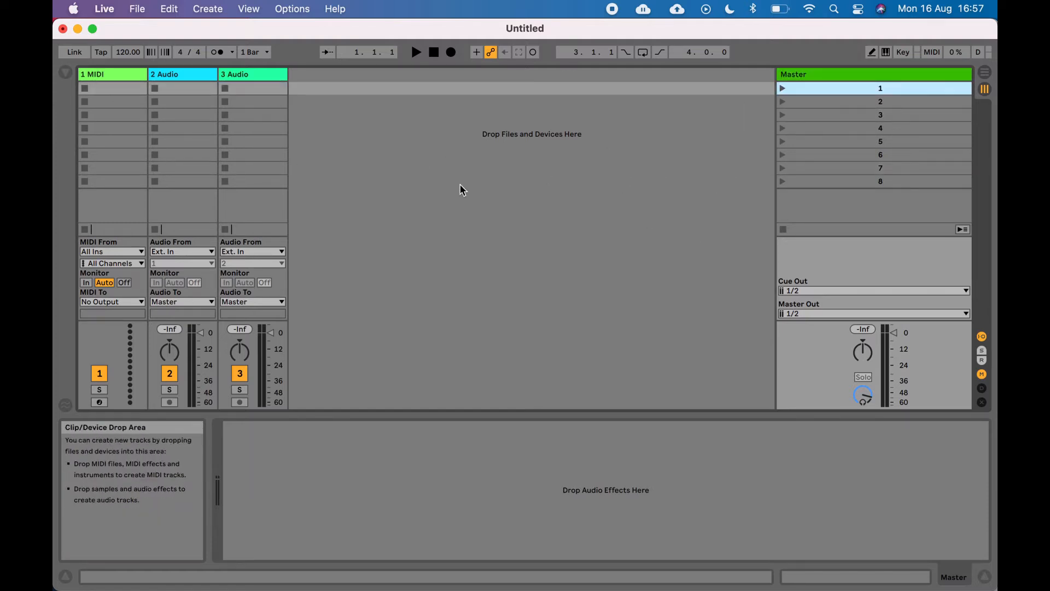
Step: Switch to Dropbox in Safari, open 1_2021 NEW SONGS > LIGHT OF PEACE > Light Of Peace [FORMATTED], and select all its WAV files
{"action": "key", "text": "super+Tab"}
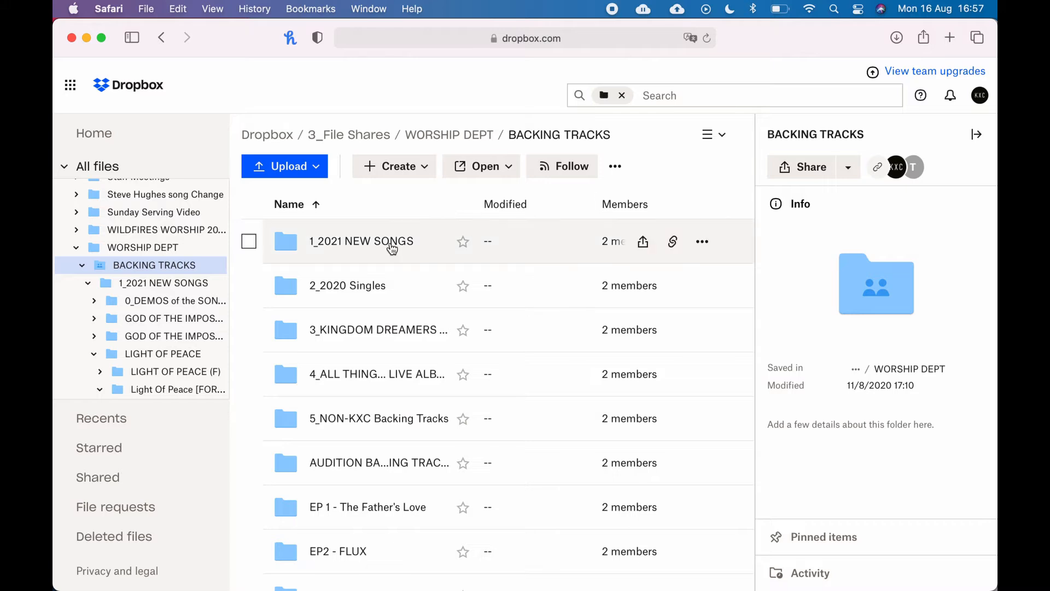
{"action": "scroll", "coordinate": [394, 462], "scroll_direction": "down", "scroll_amount": 3}
{"action": "scroll", "coordinate": [393, 462], "scroll_direction": "up", "scroll_amount": 3}
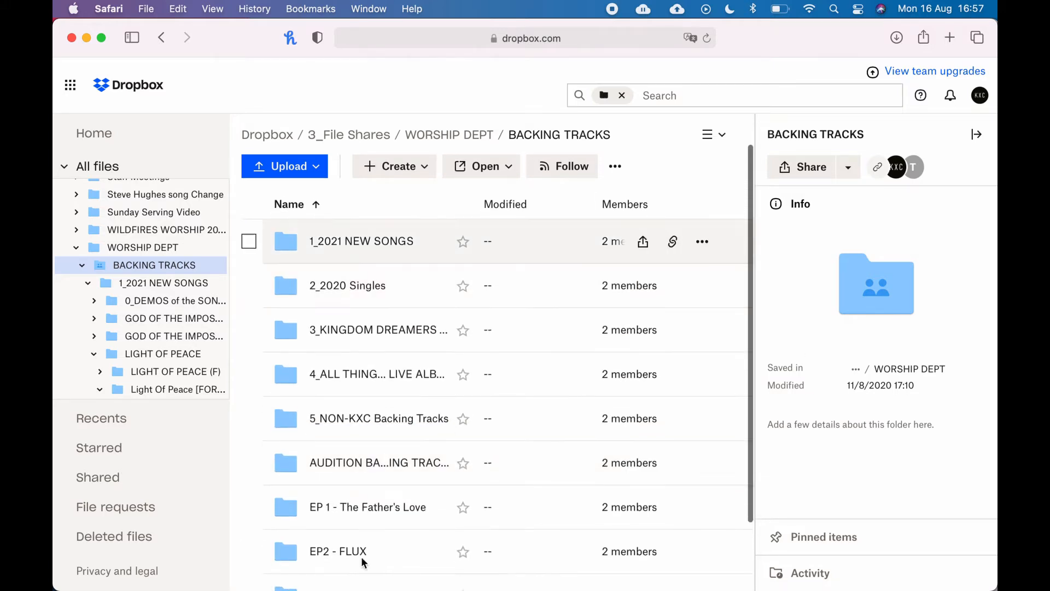
{"action": "left_click", "coordinate": [370, 240]}
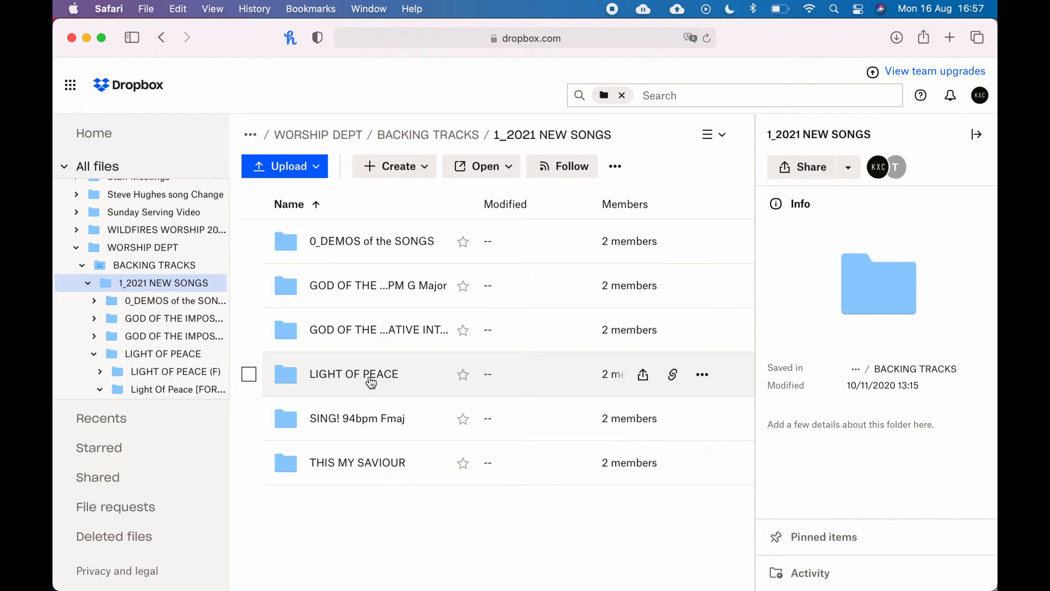
{"action": "left_click", "coordinate": [370, 377]}
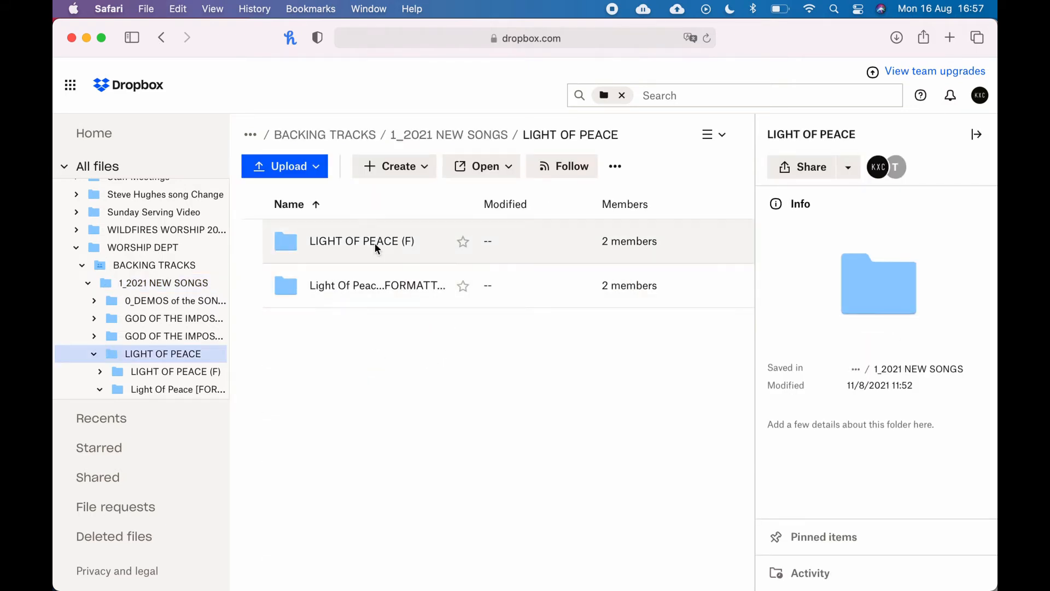
{"action": "double_click", "coordinate": [382, 286]}
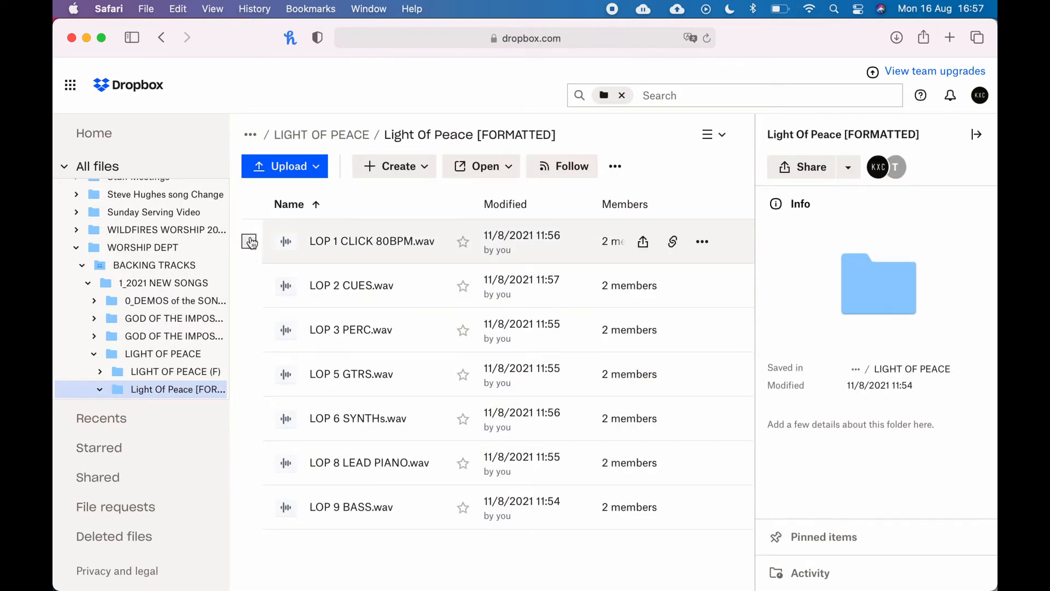
{"action": "left_click", "coordinate": [248, 204]}
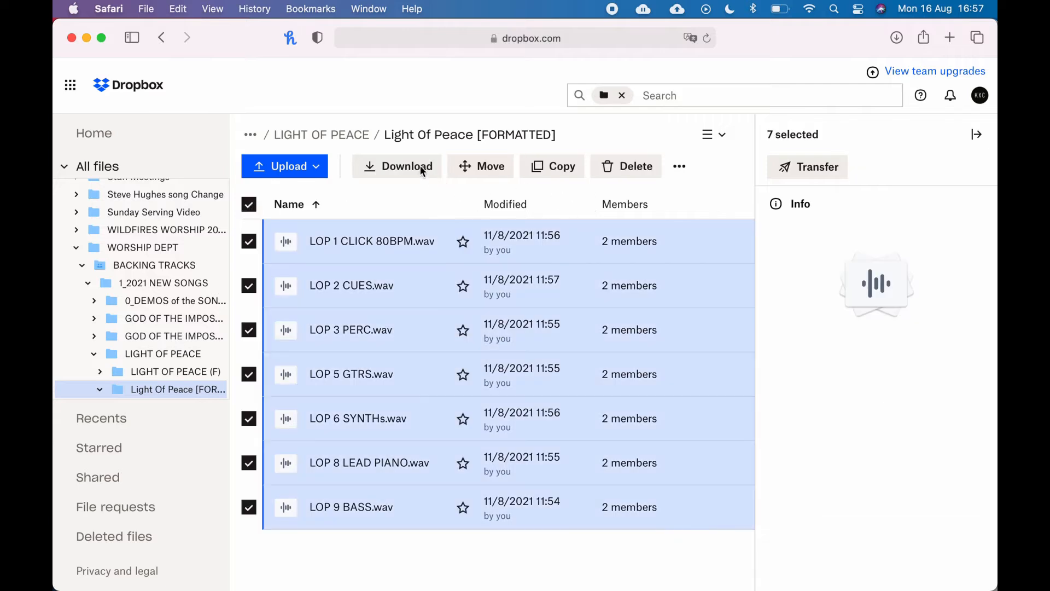
Step: Switch to Finder and select all seven WAV stems in the Light Of Peace [FORMATTED] folder, from LOP 1 CLICK 80BPM to LOP 9 BASS
{"action": "key", "text": "super+Tab"}
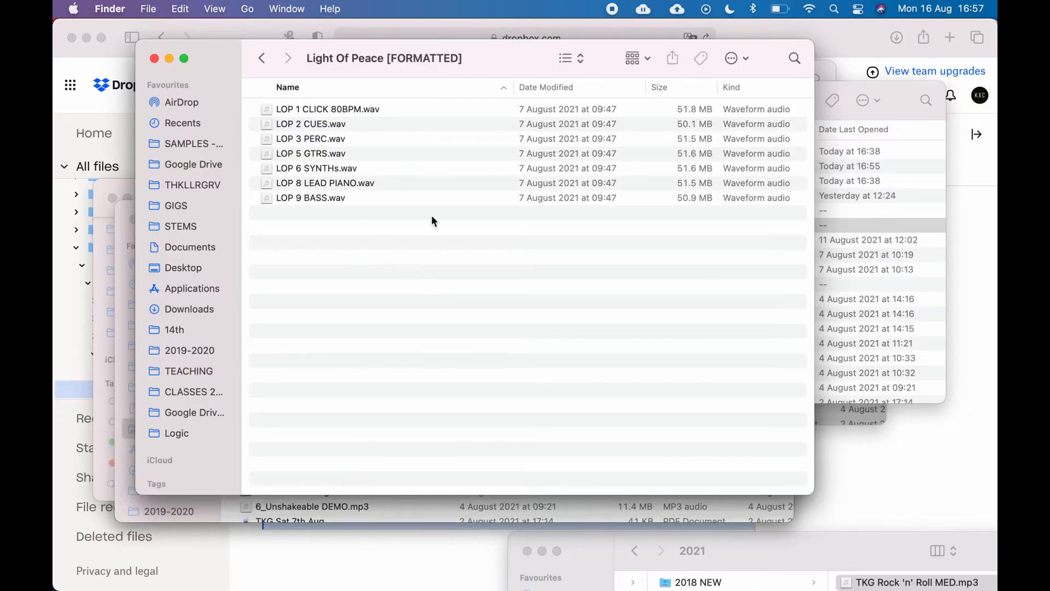
{"action": "left_click", "coordinate": [332, 113]}
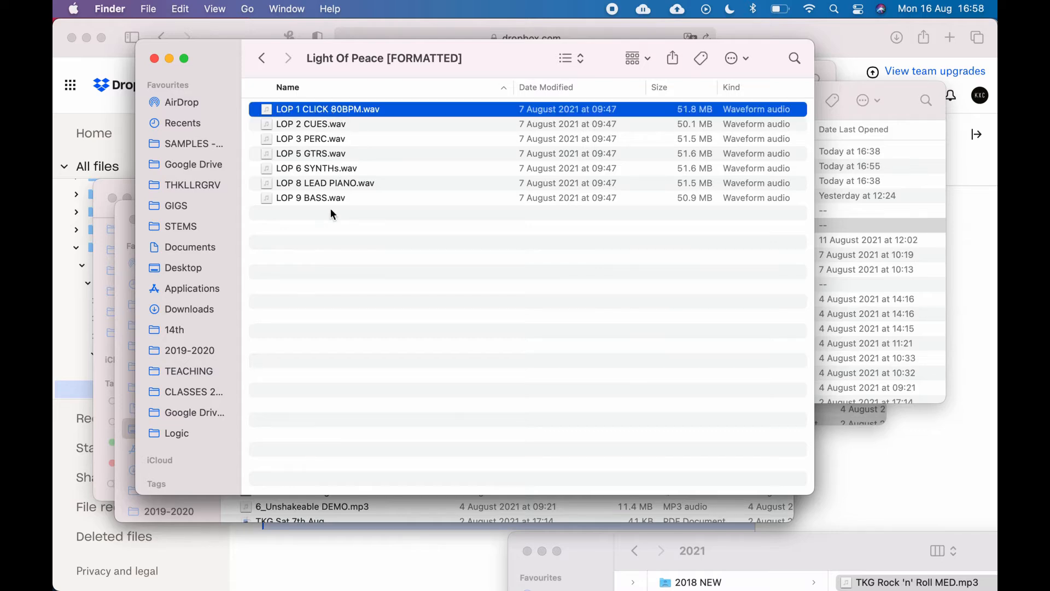
{"action": "left_click", "coordinate": [327, 201], "text": "shift"}
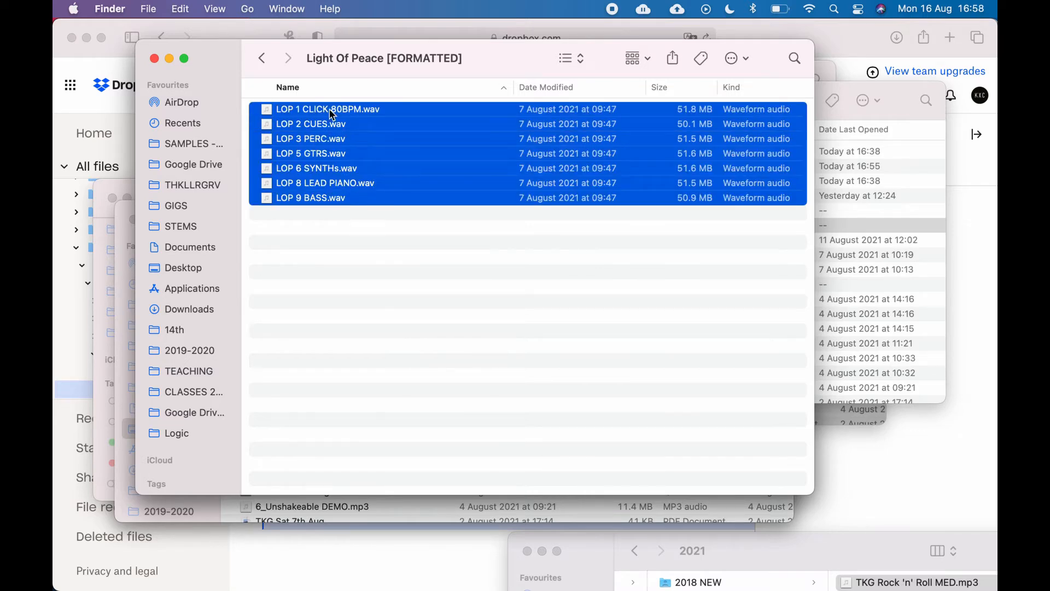
Step: Try importing the selected stems into consecutive clip slots of the 2 Audio track in Live, and undo the import
{"action": "left_click_drag", "start_coordinate": [332, 115], "coordinate": [187, 93]}
{"action": "key", "text": "super+Tab"}
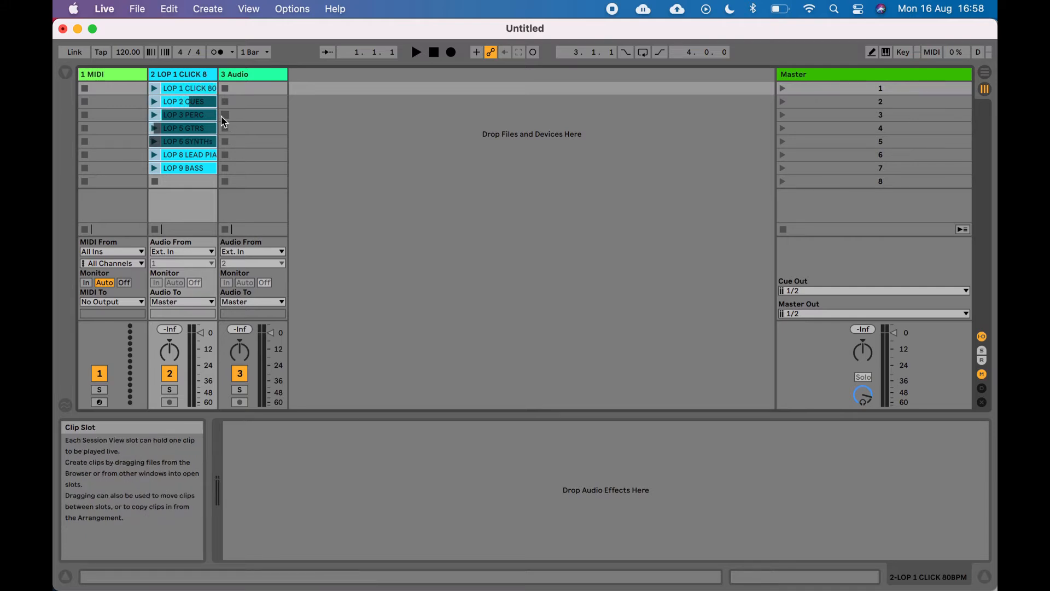
{"action": "left_click", "coordinate": [871, 93]}
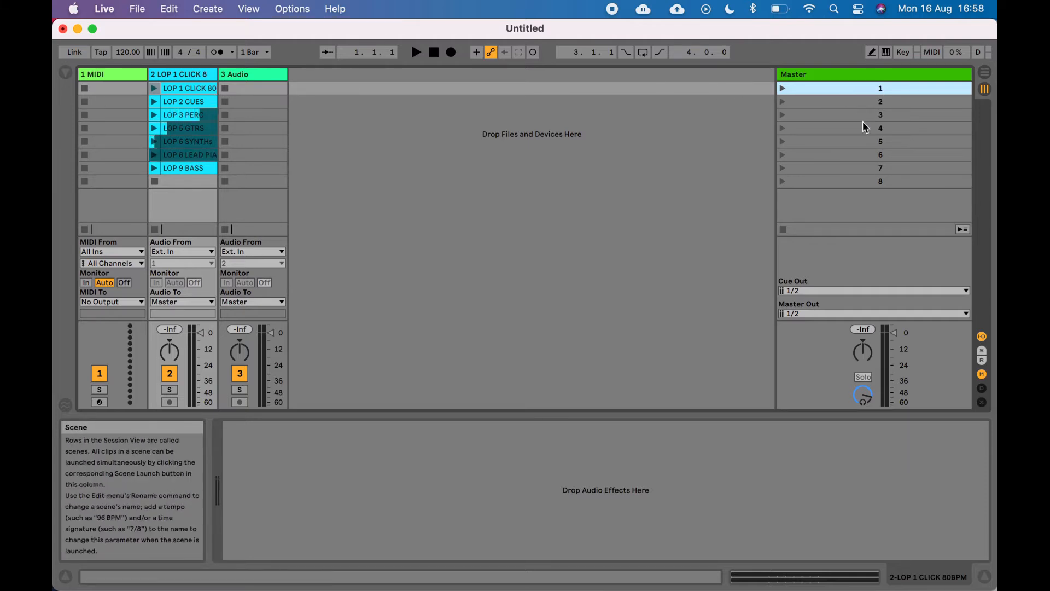
{"action": "left_click", "coordinate": [872, 90]}
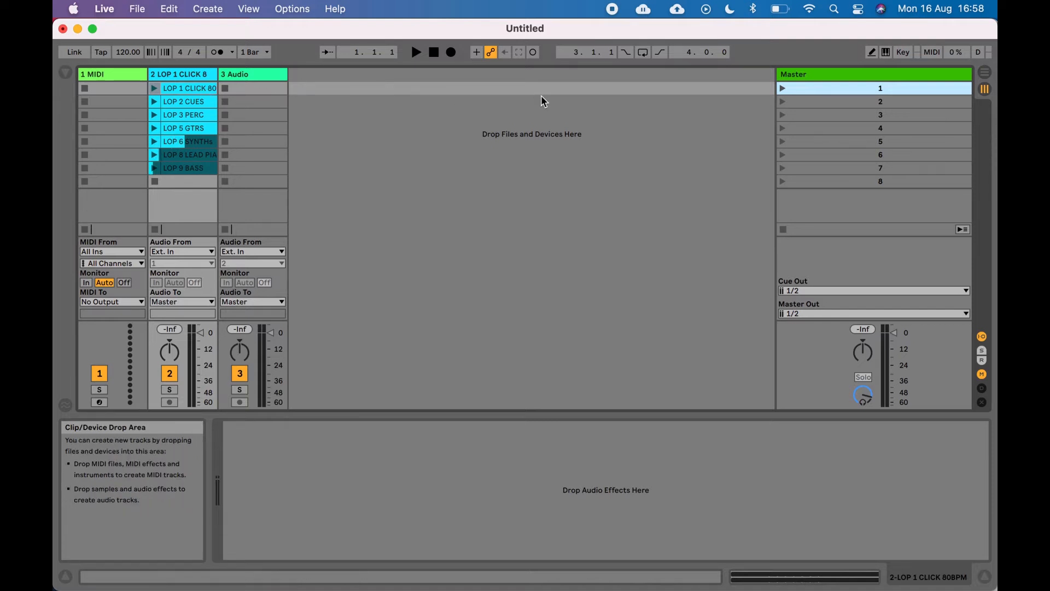
{"action": "key", "text": "super+z"}
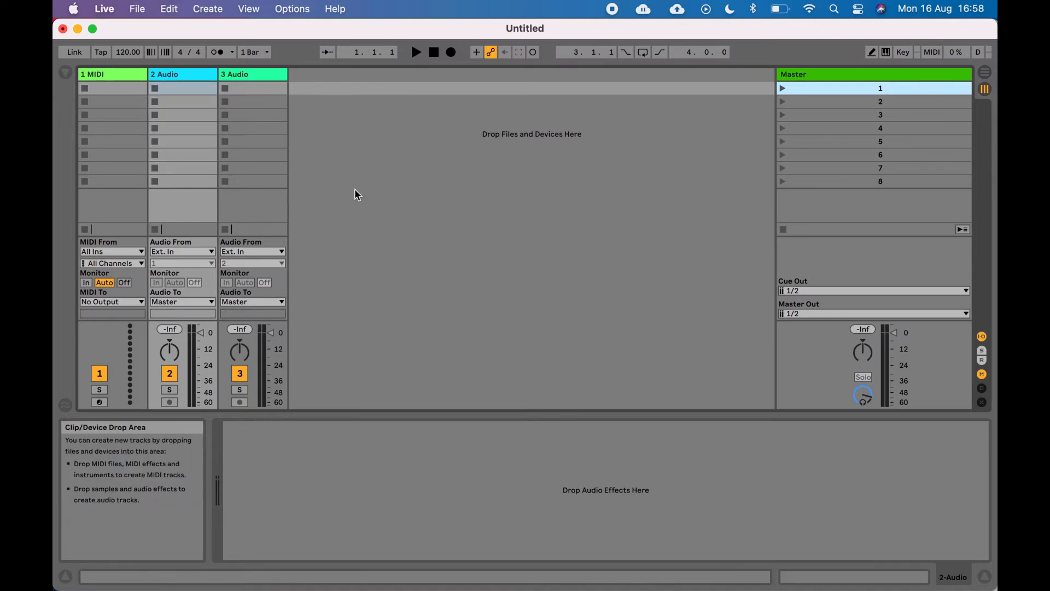
Step: Try importing the seven stems from Finder onto separate tracks in the first scene, starting at 2 Audio, and undo the import
{"action": "key", "text": "super+Tab"}
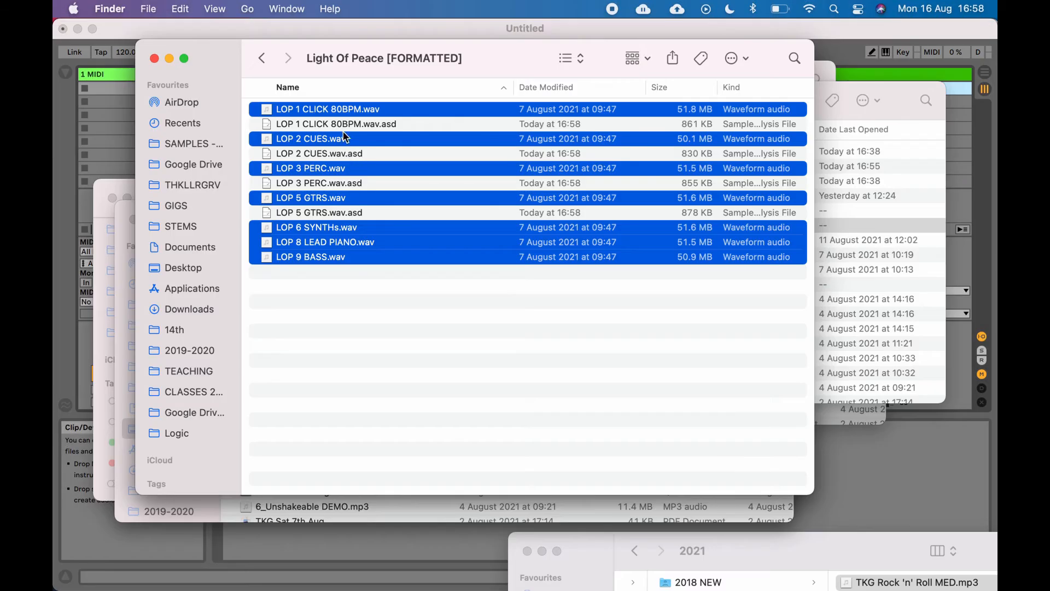
{"action": "key", "text": "super+Tab"}
{"action": "left_click_drag", "start_coordinate": [365, 134], "coordinate": [187, 90]}
{"action": "key", "text": "super"}
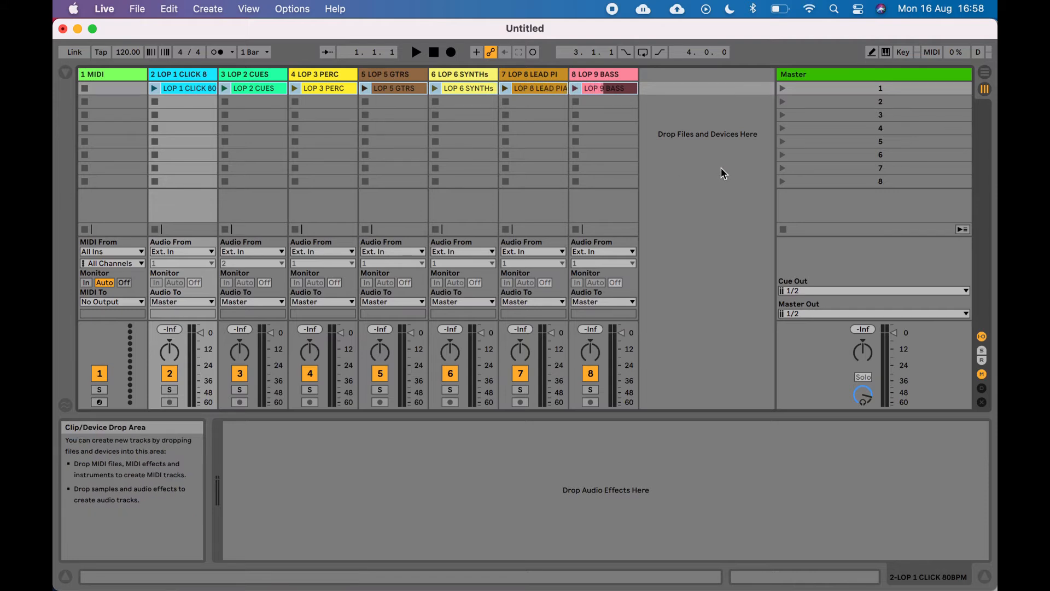
{"action": "key", "text": "super+z"}
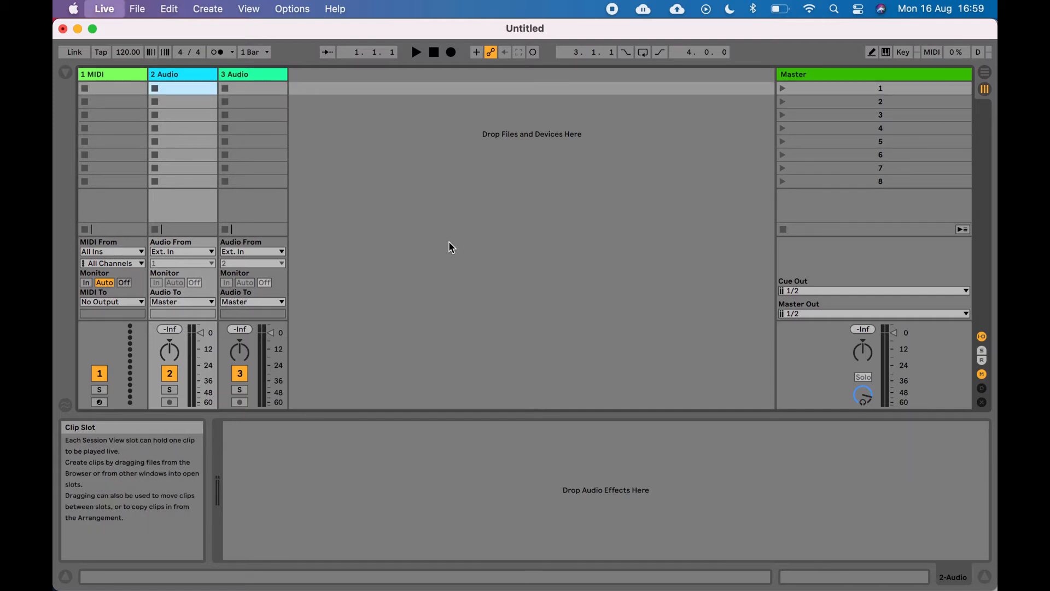
Step: Turn off Auto-Warp Long Samples in Live's Record/Warp/Launch preferences
{"action": "key", "text": "super+comma"}
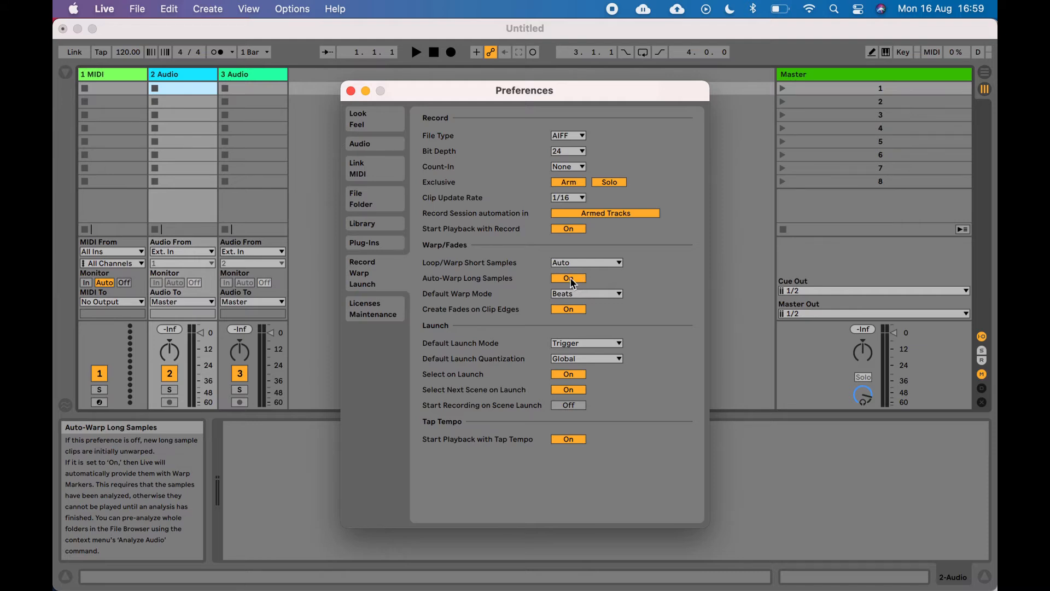
{"action": "left_click", "coordinate": [569, 278]}
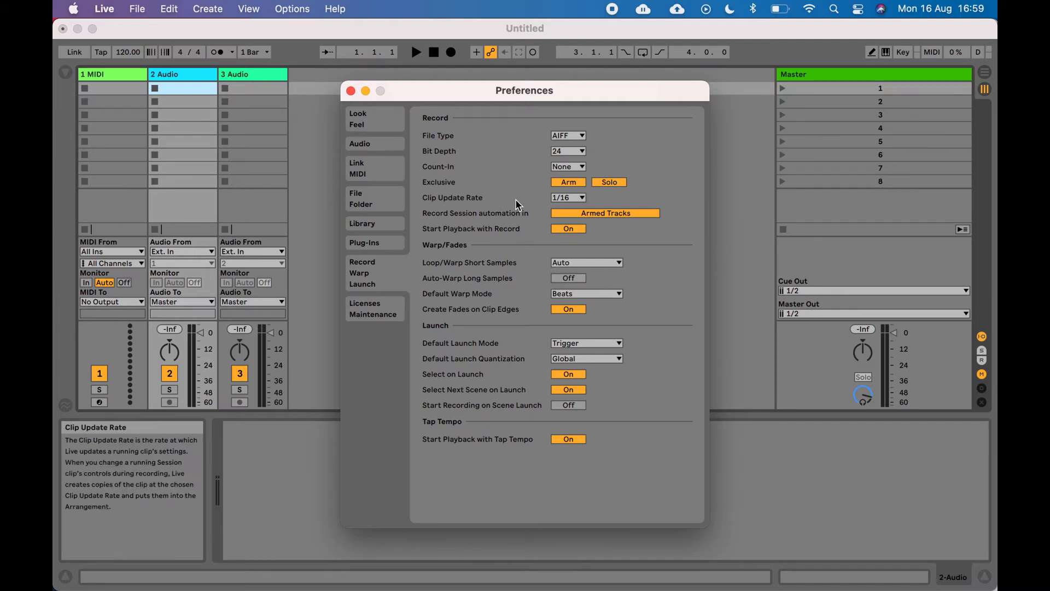
{"action": "left_click", "coordinate": [351, 91]}
Step: Import the seven Light of Peace WAV stems from Finder onto separate tracks in scene 1, starting at 2 Audio
{"action": "key", "text": "super+Tab"}
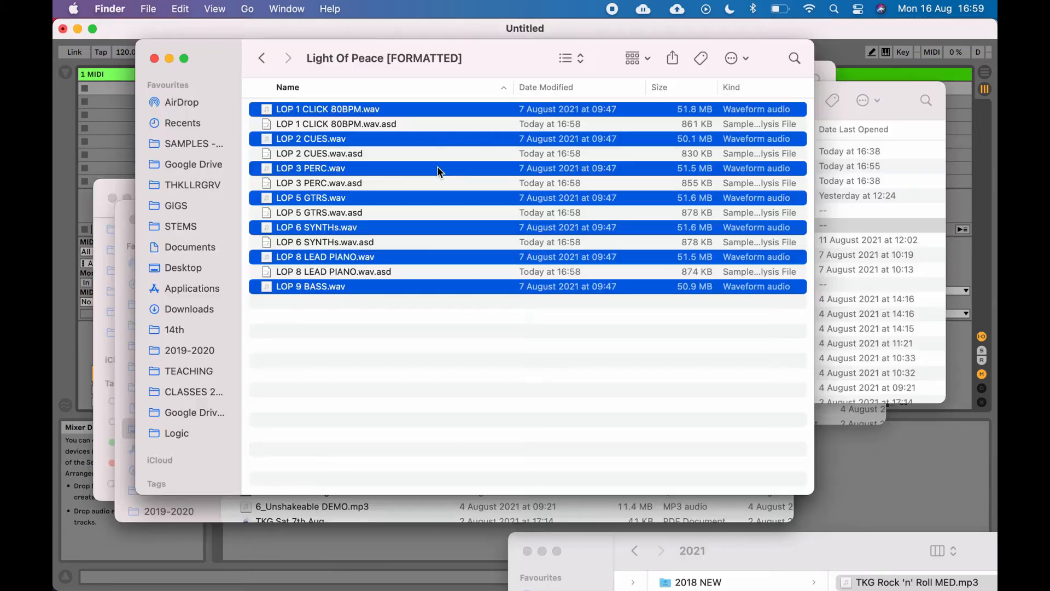
{"action": "left_click_drag", "start_coordinate": [371, 112], "coordinate": [196, 84]}
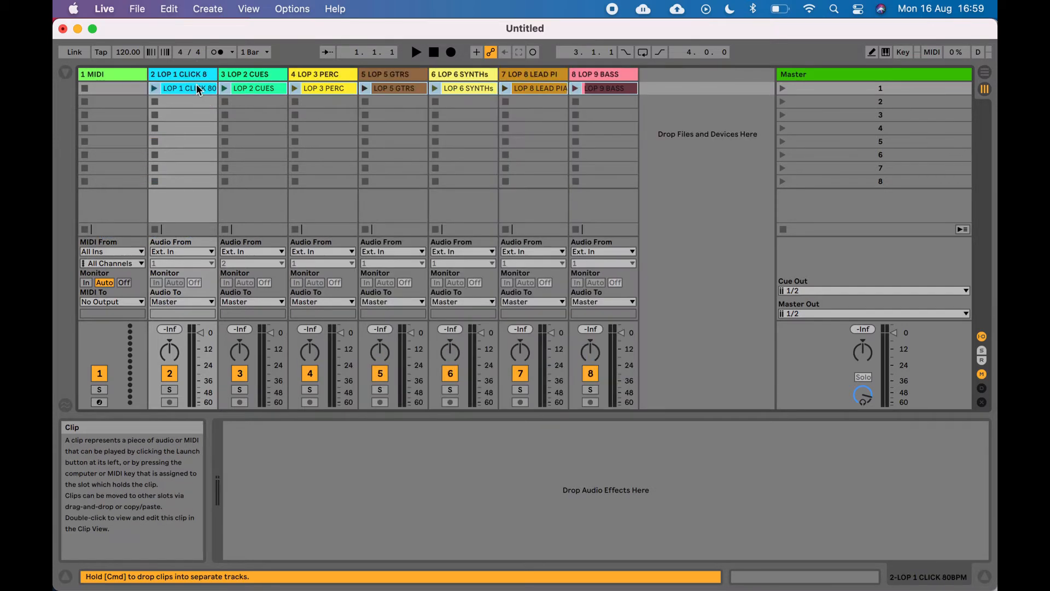
Step: Rename scene 1 on the Master track as "Light of Peace"
{"action": "left_click", "coordinate": [888, 86]}
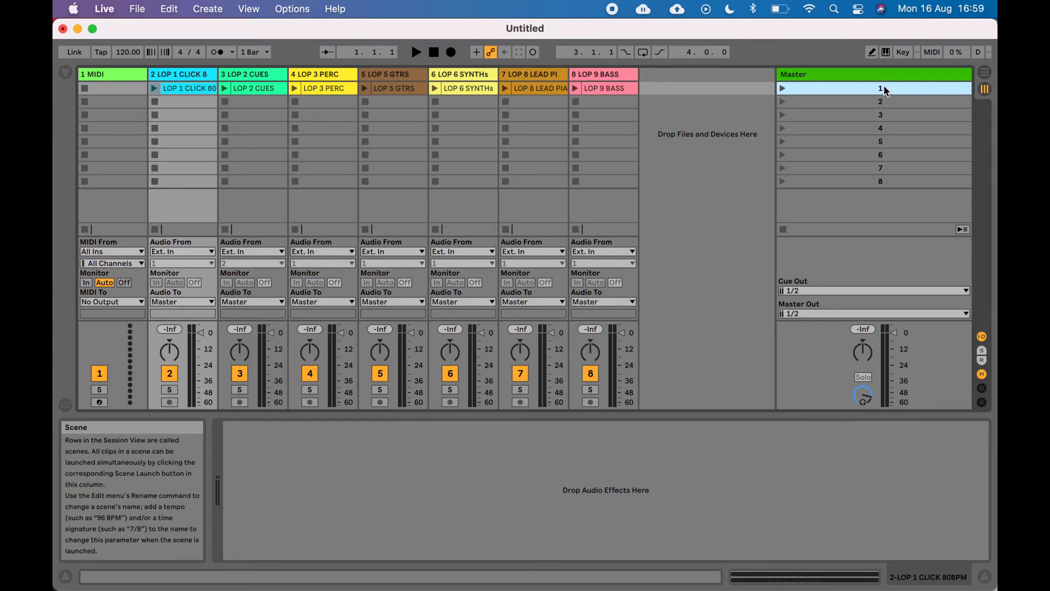
{"action": "right_click", "coordinate": [884, 89]}
{"action": "left_click", "coordinate": [769, 142]}
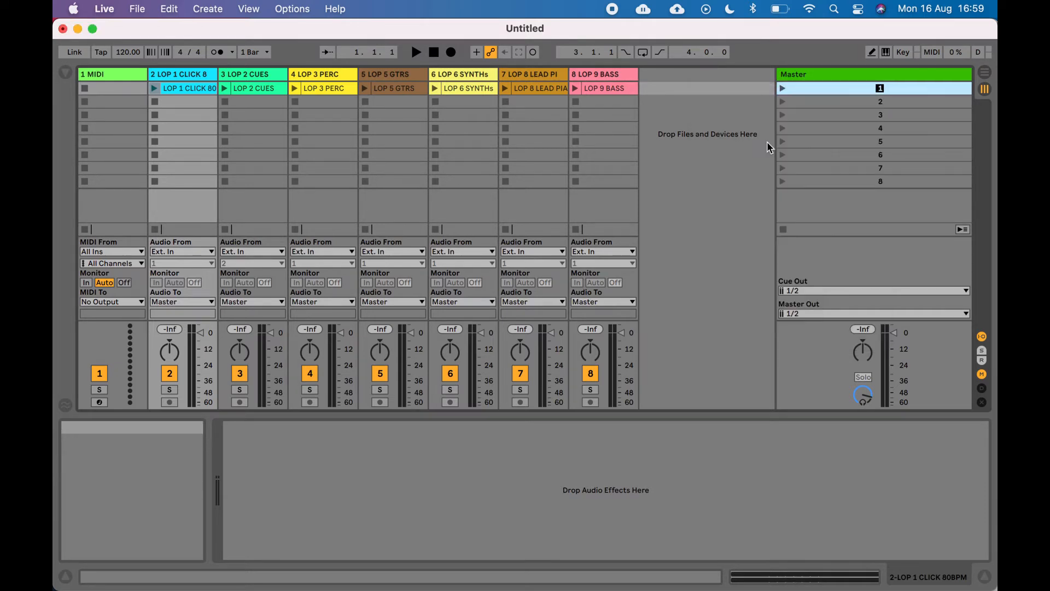
{"action": "type", "text": "Light of Peac"}
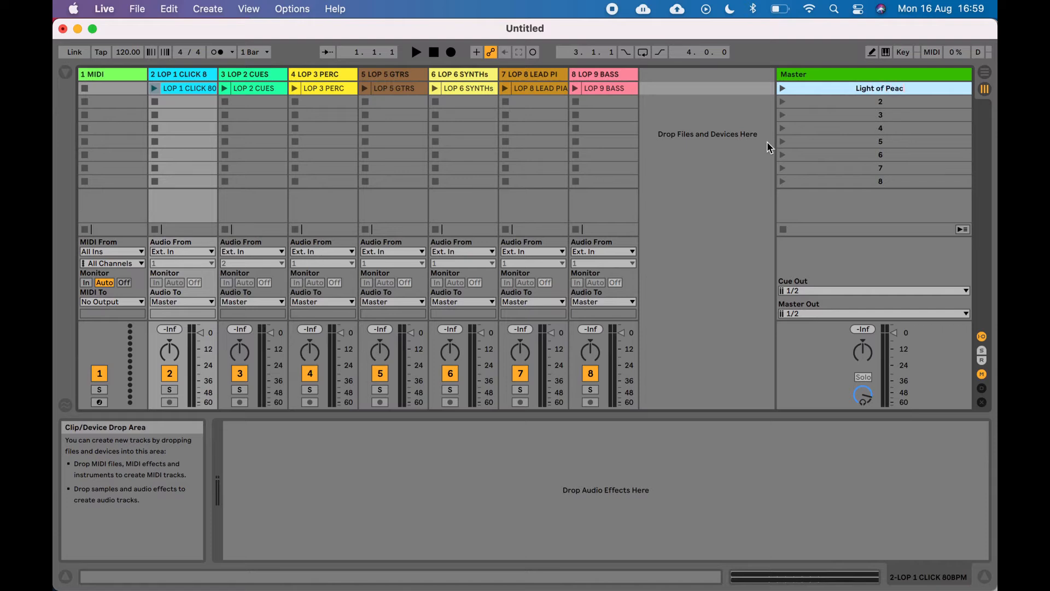
{"action": "type", "text": "e"}
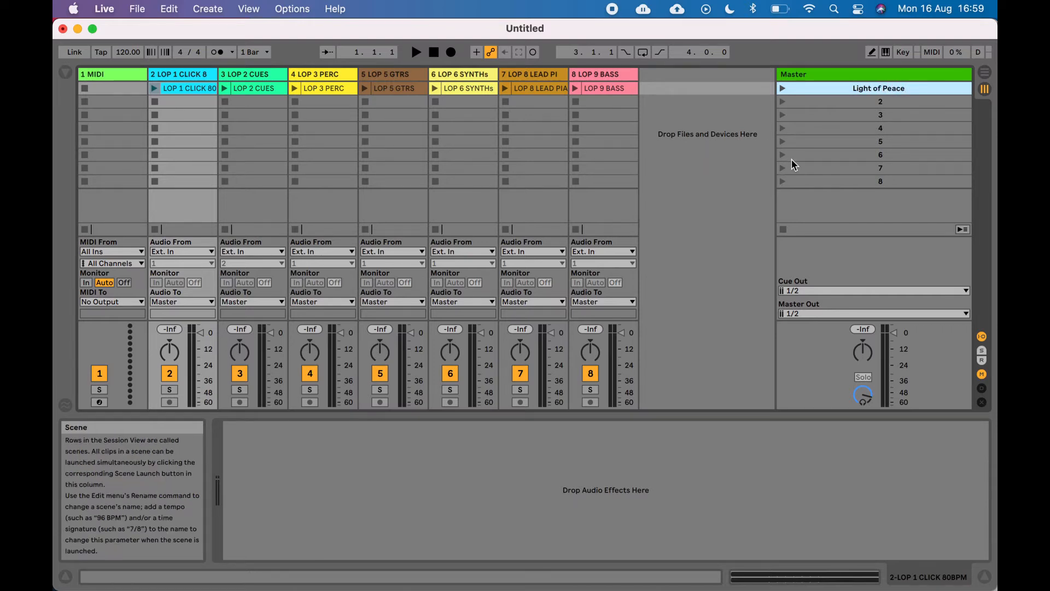
Step: Check the click stem's file name in Finder, and widen the click track in Live to show its full name
{"action": "key", "text": "super+Tab"}
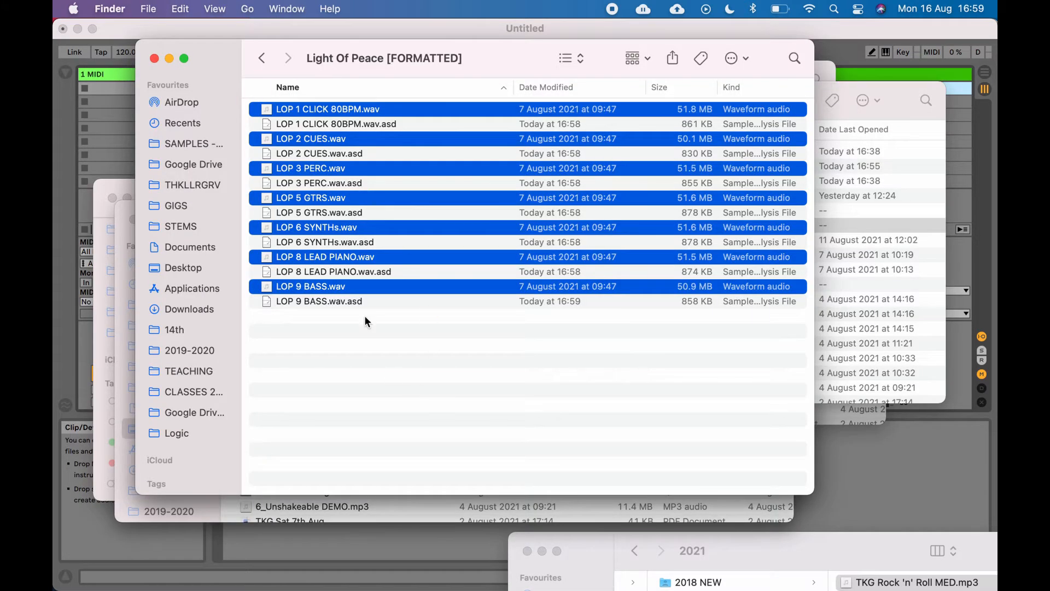
{"action": "left_click", "coordinate": [371, 115]}
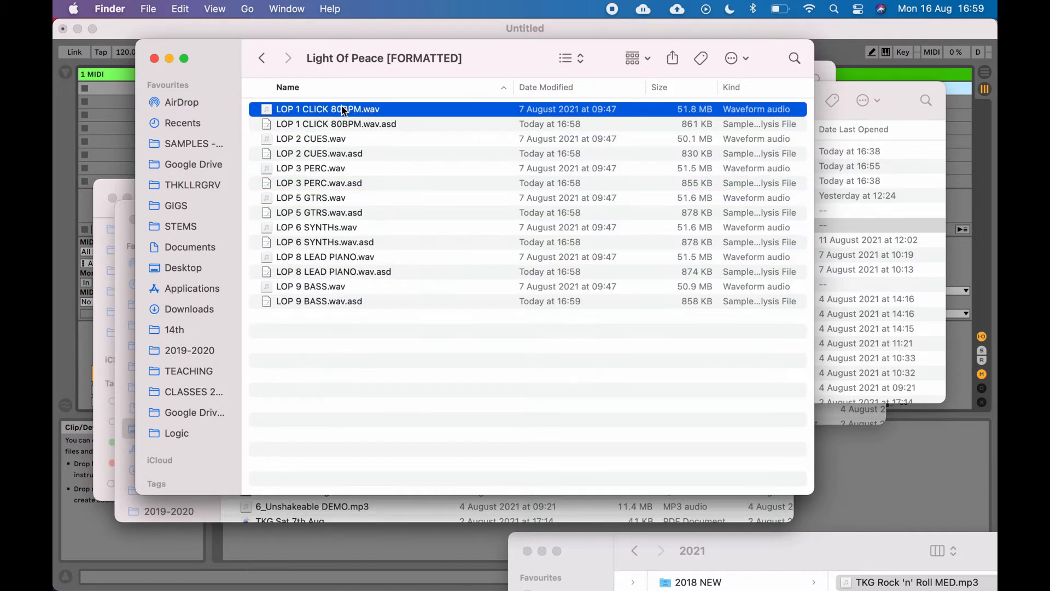
{"action": "key", "text": "super+Tab"}
{"action": "left_click_drag", "start_coordinate": [216, 74], "coordinate": [273, 74]}
{"action": "left_click", "coordinate": [216, 90]}
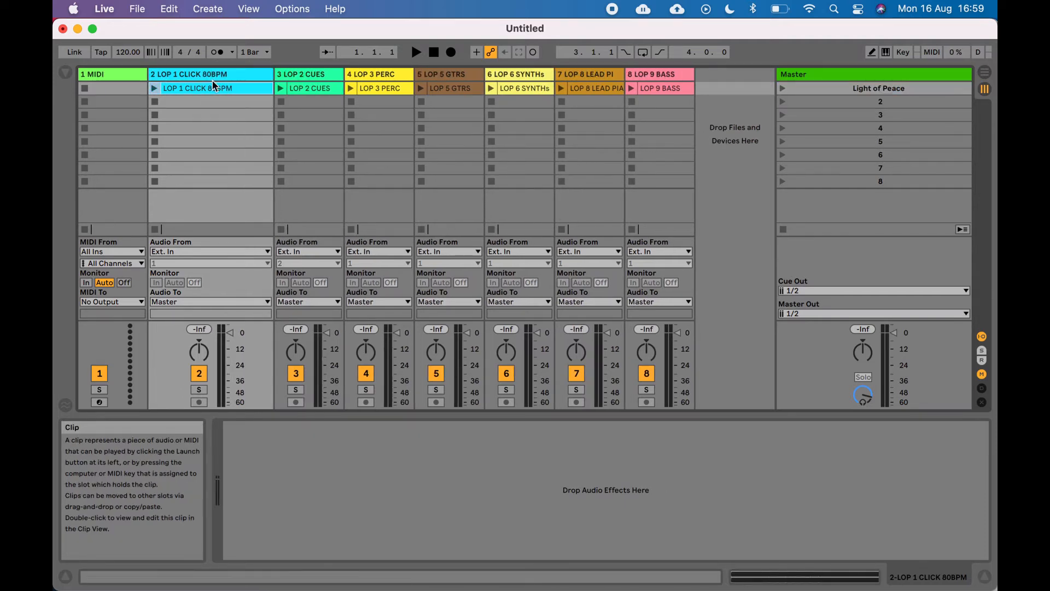
Step: Add "80bpm 4/4" to the end of scene 1's name on the Master track, after "Light of Peace"
{"action": "left_click", "coordinate": [879, 92]}
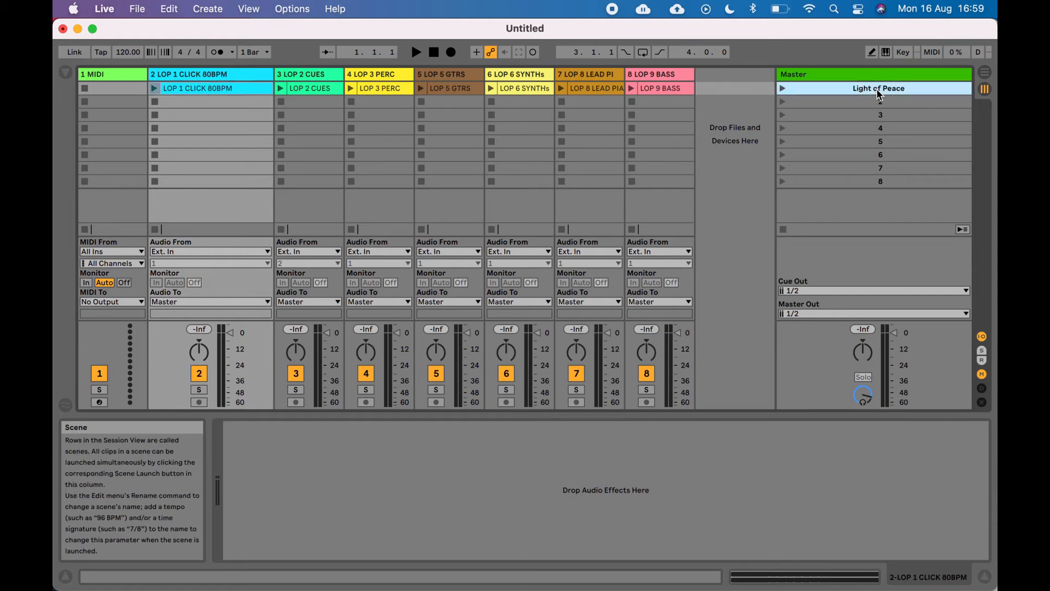
{"action": "key", "text": "super+r"}
{"action": "key", "text": "Right"}
{"action": "type", "text": "80bpm 4/4"}
{"action": "key", "text": "Return"}
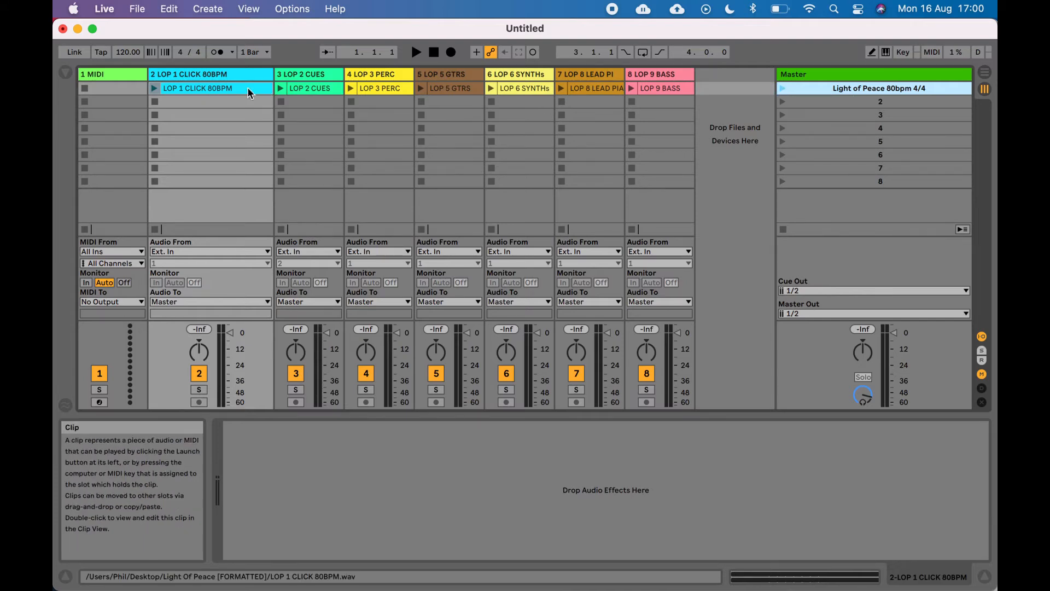
Step: Play the Light of Peace scene briefly, stop it, and reset the project tempo to 120 BPM
{"action": "left_click", "coordinate": [782, 87]}
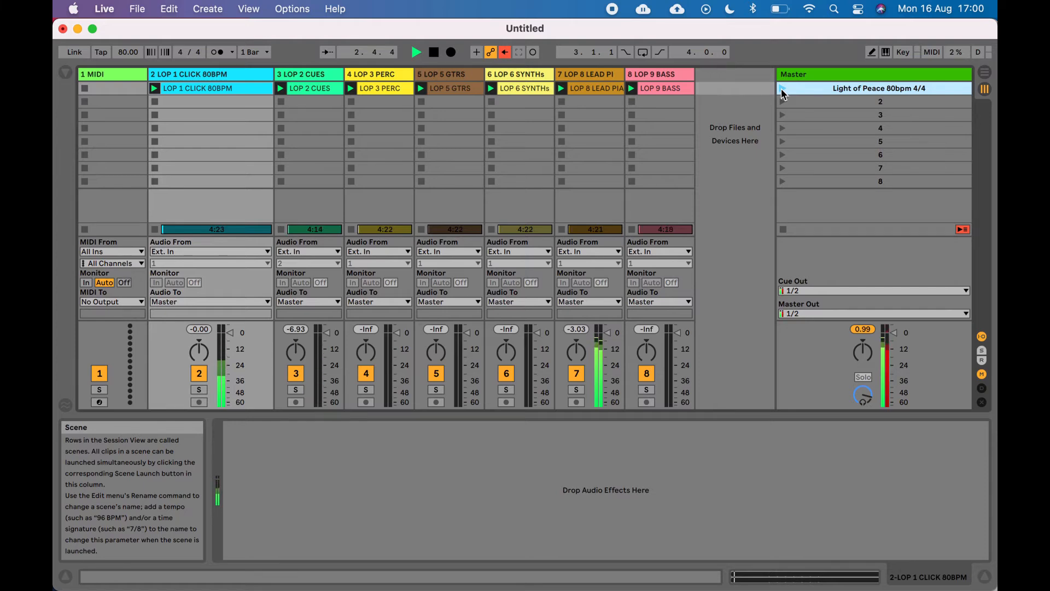
{"action": "key", "text": "space"}
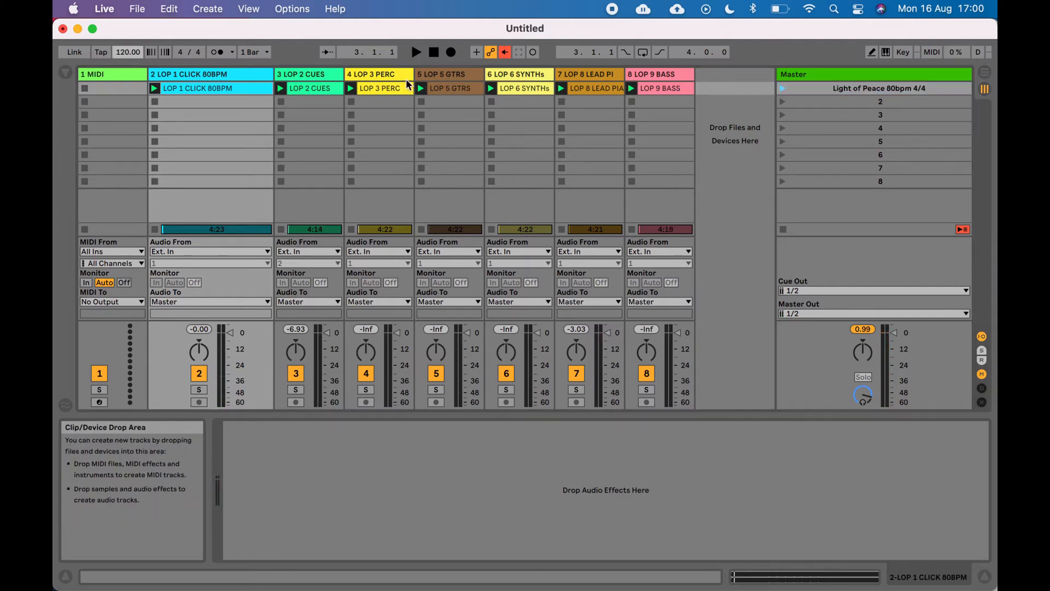
{"action": "double_click", "coordinate": [137, 52]}
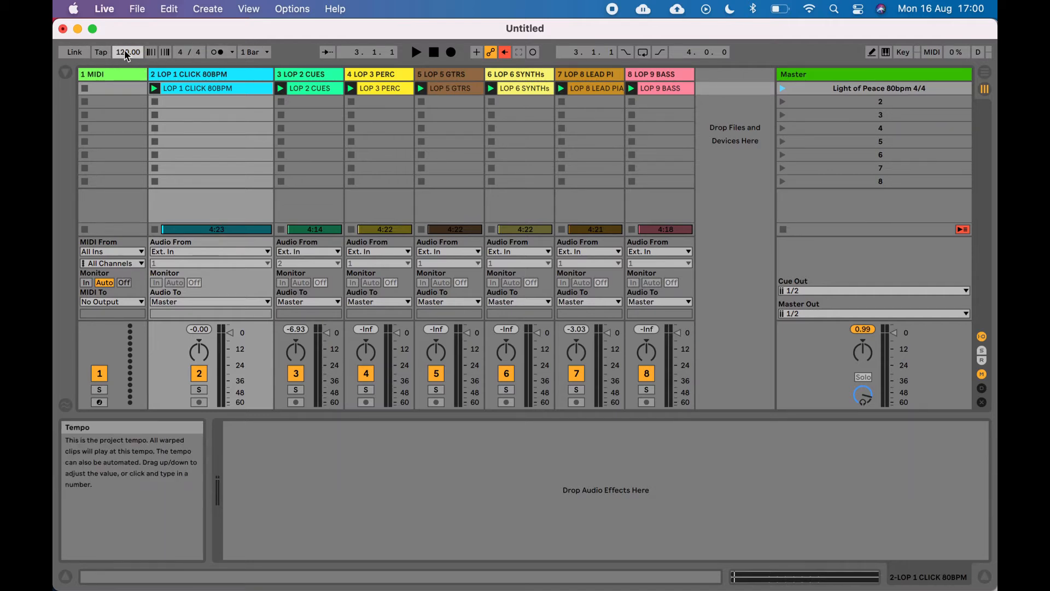
Step: Switch the metronome on and off again, and briefly relaunch the Light of Peace scene to apply its 80 BPM tempo
{"action": "left_click", "coordinate": [221, 53]}
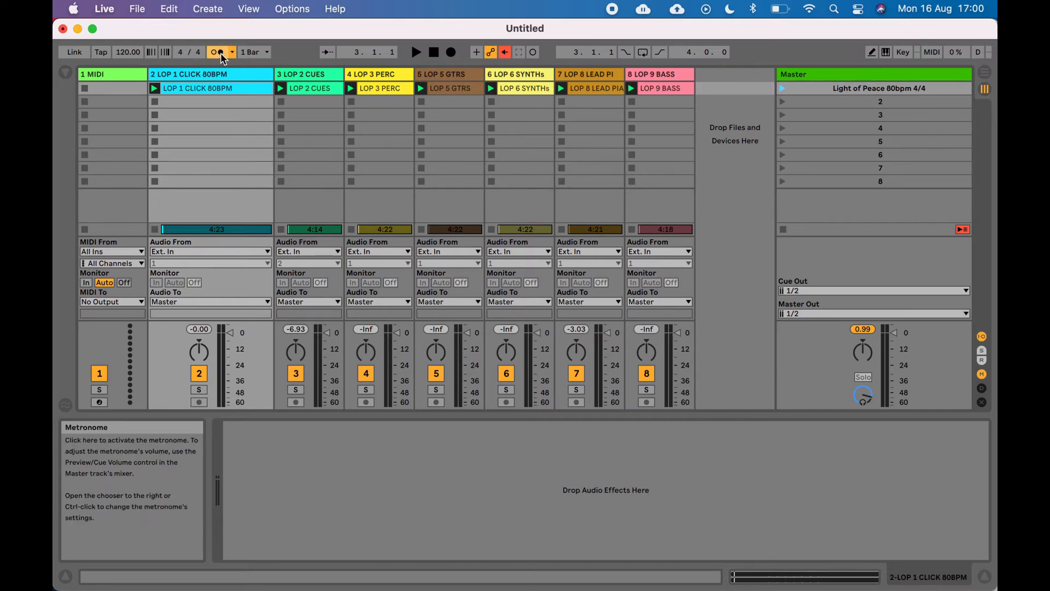
{"action": "left_click", "coordinate": [221, 54]}
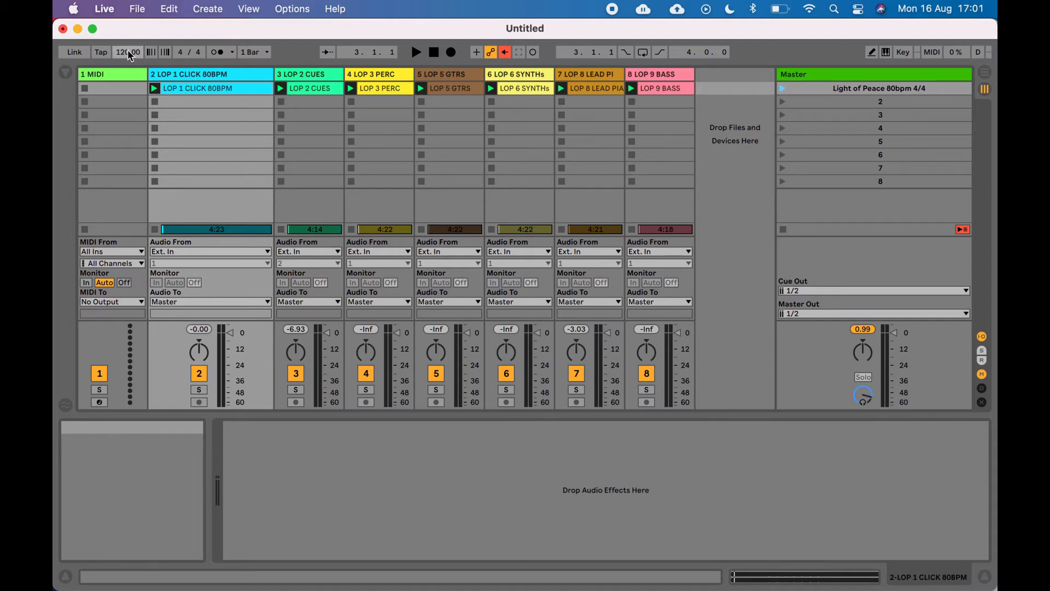
{"action": "left_click", "coordinate": [782, 88]}
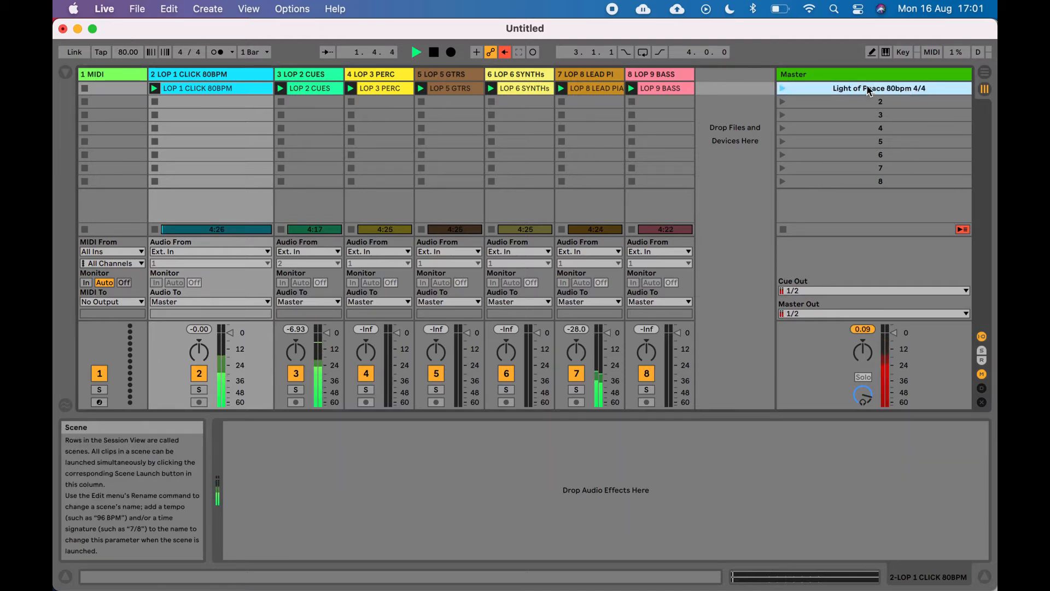
{"action": "key", "text": "space"}
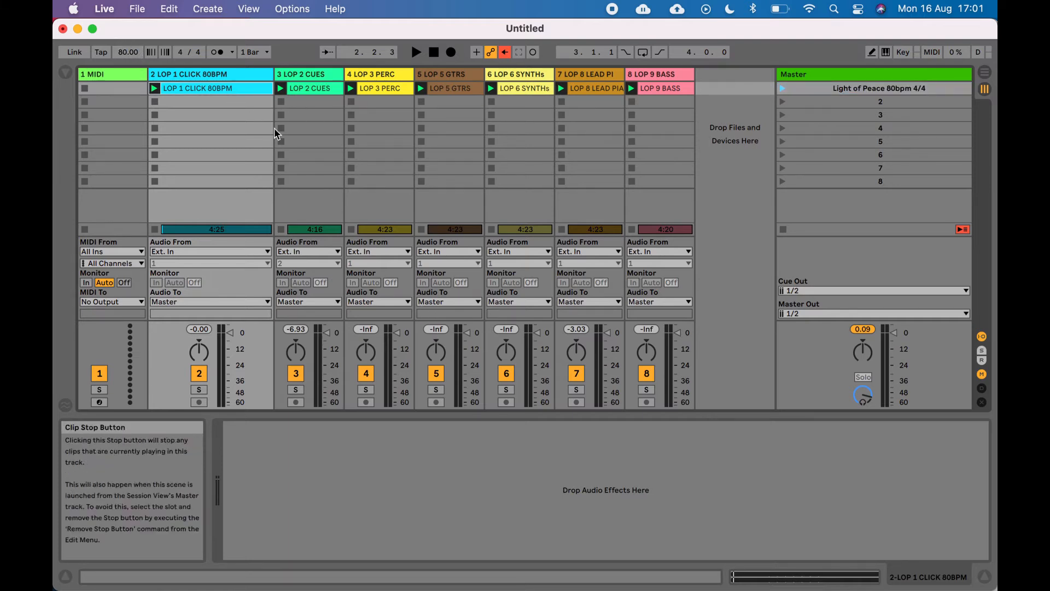
Step: Go through the stem clips in scene 1 and open the sample settings of several to check their Warp state
{"action": "left_click", "coordinate": [336, 90]}
{"action": "left_click", "coordinate": [381, 89]}
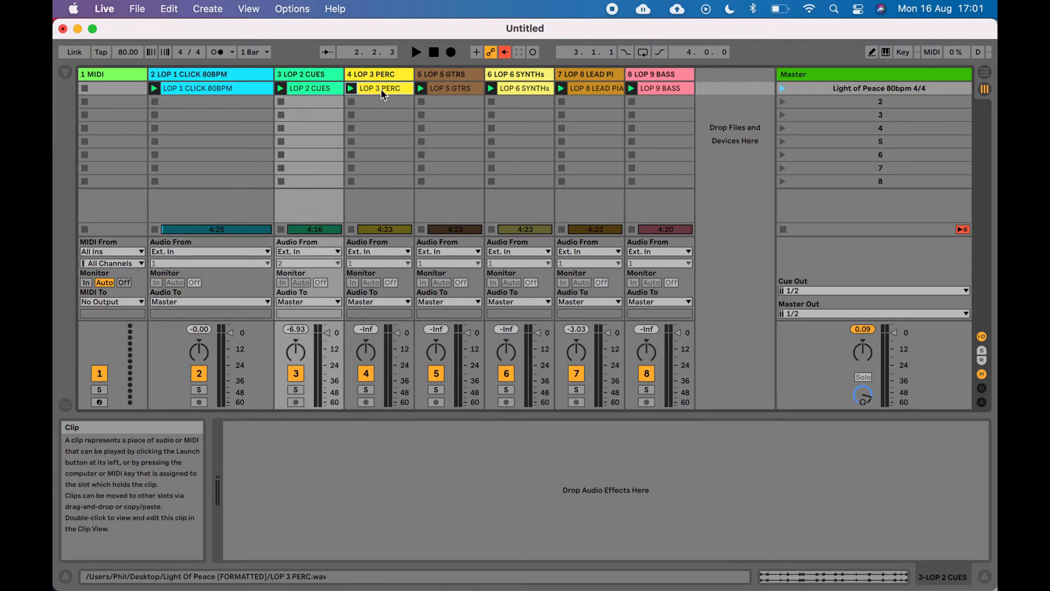
{"action": "left_click", "coordinate": [450, 89]}
{"action": "left_click", "coordinate": [520, 91]}
{"action": "left_click", "coordinate": [608, 90]}
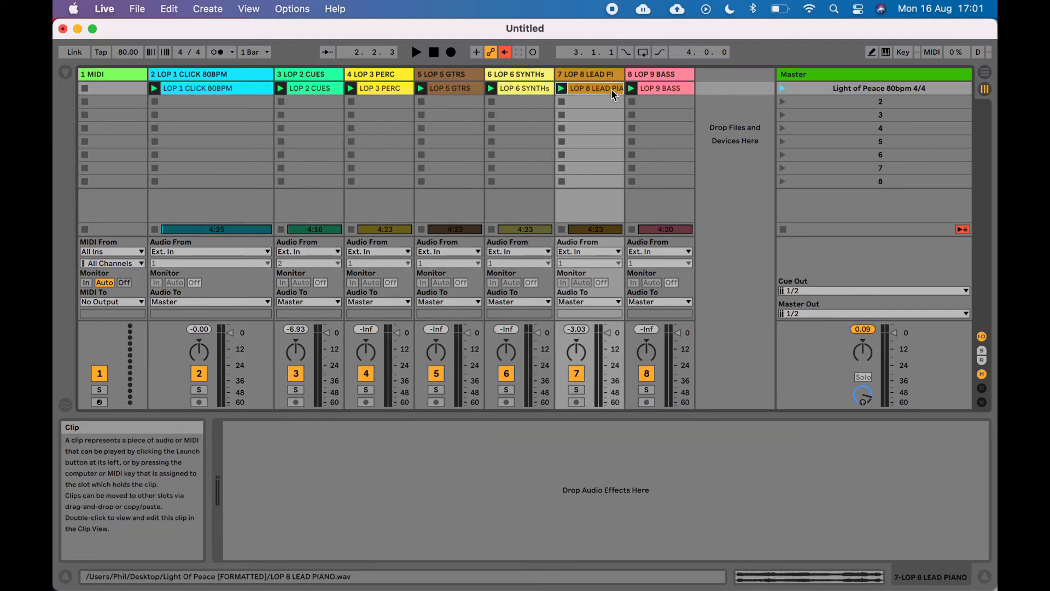
{"action": "left_click", "coordinate": [670, 90]}
{"action": "left_click", "coordinate": [220, 87]}
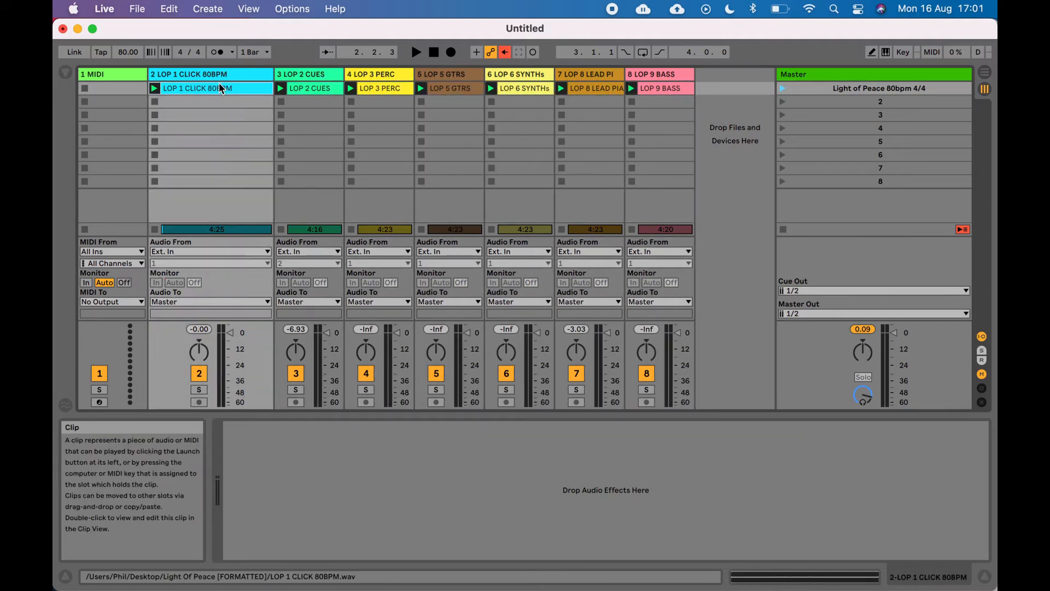
{"action": "double_click", "coordinate": [219, 88]}
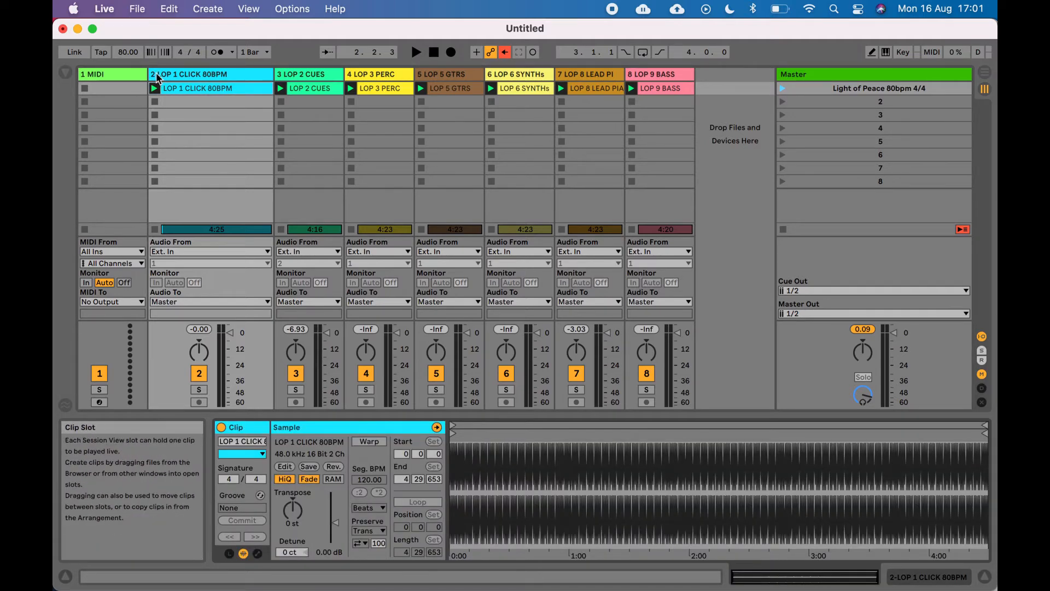
{"action": "left_click", "coordinate": [318, 89]}
{"action": "left_click", "coordinate": [393, 93]}
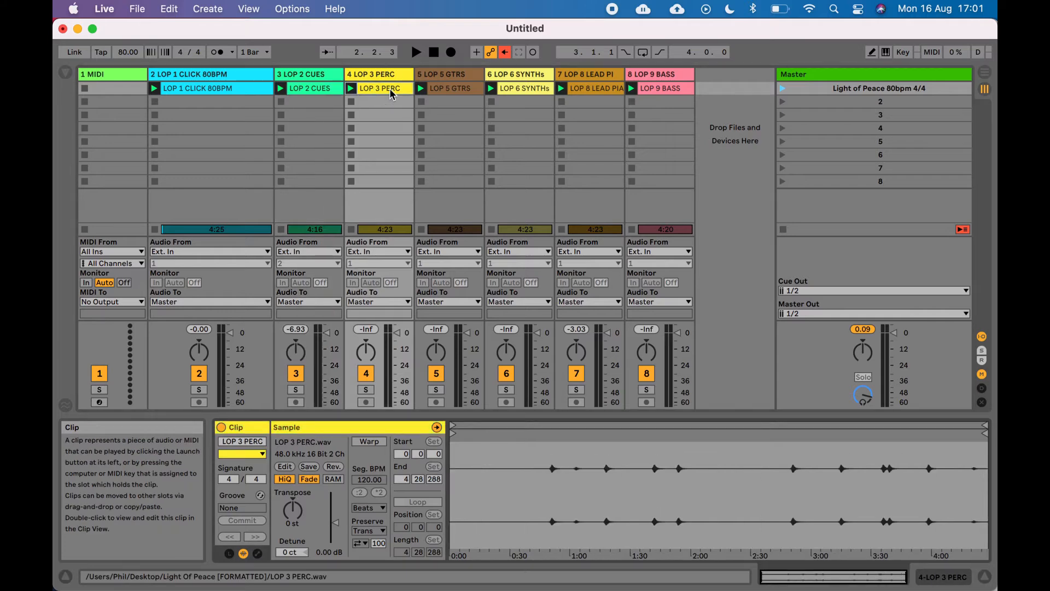
{"action": "left_click", "coordinate": [455, 92]}
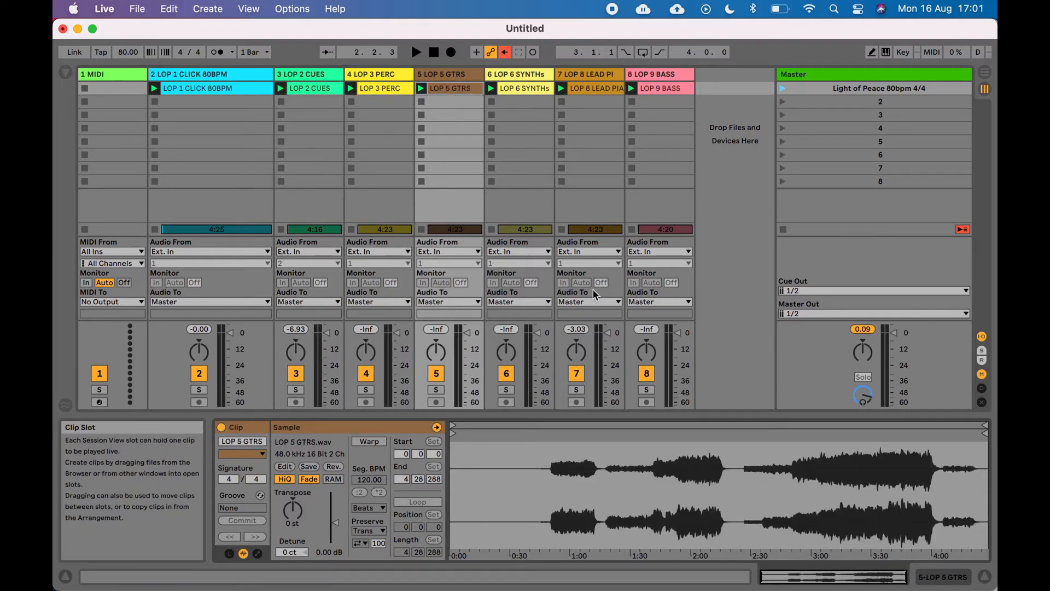
Step: Turn on Warp for all seven stem clips at once, and check the segment BPM of the cues, percussion and click clips
{"action": "left_click", "coordinate": [221, 91]}
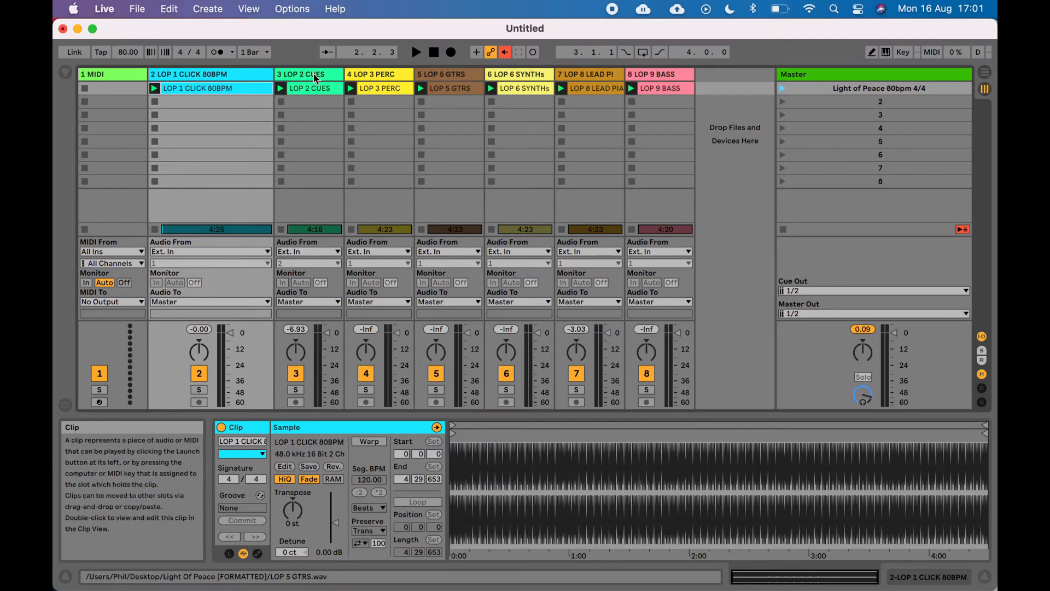
{"action": "left_click", "coordinate": [676, 89], "text": "shift"}
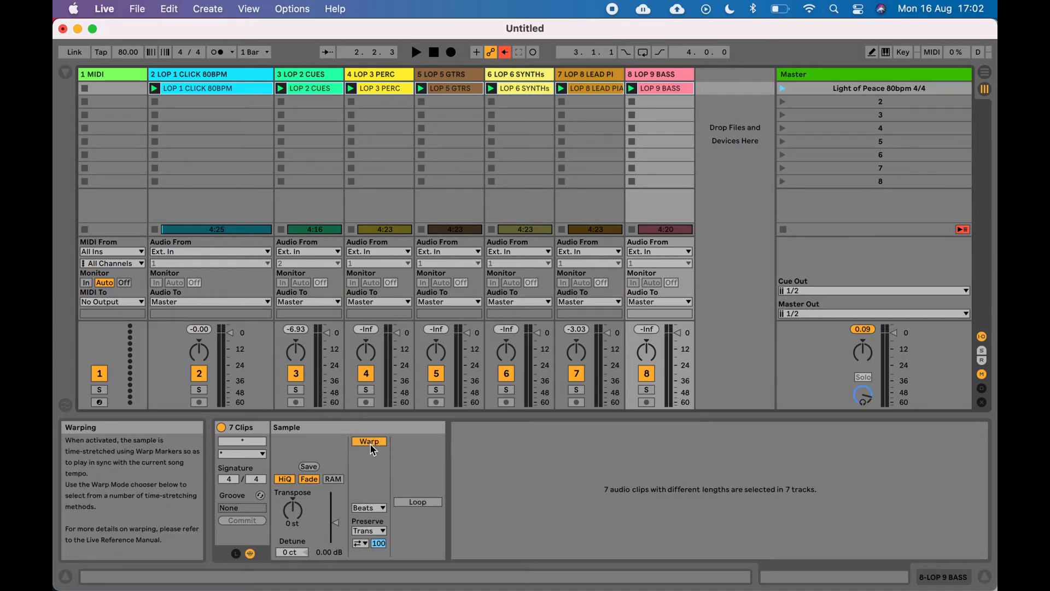
{"action": "left_click", "coordinate": [645, 107]}
{"action": "left_click", "coordinate": [322, 90]}
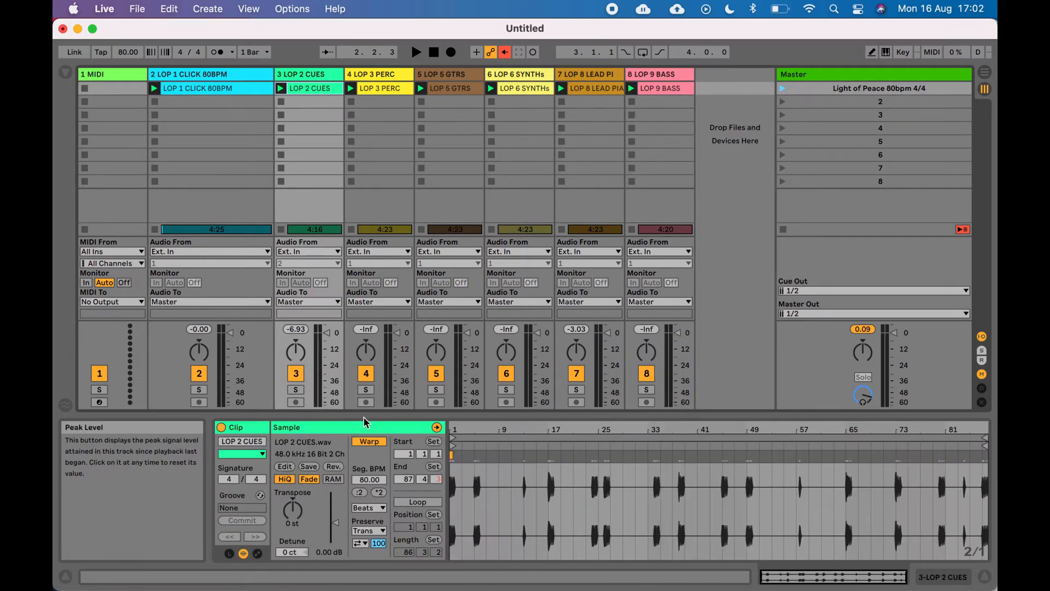
{"action": "left_click", "coordinate": [394, 89]}
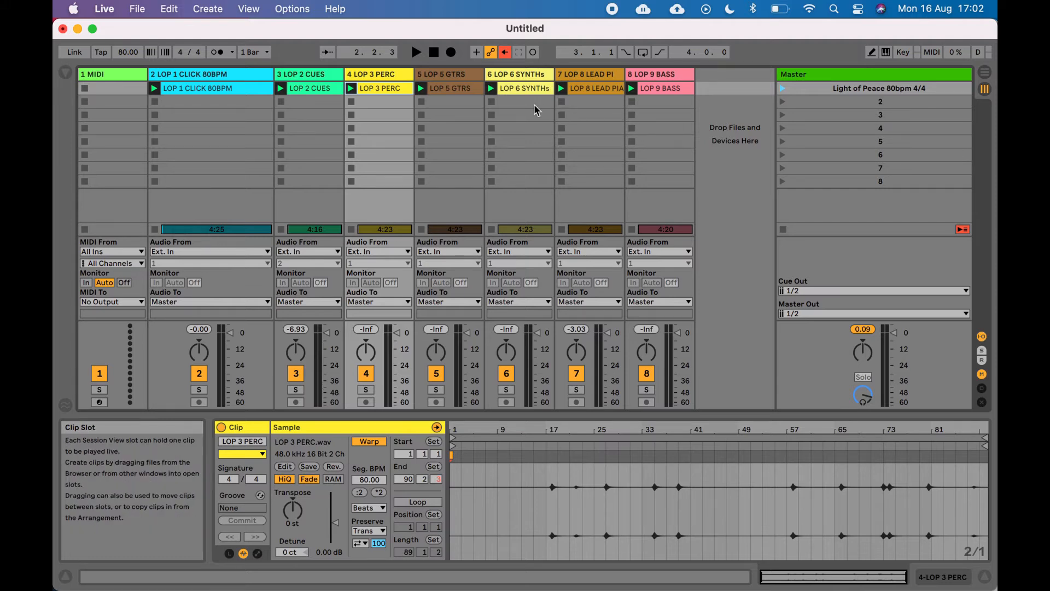
{"action": "left_click", "coordinate": [257, 88]}
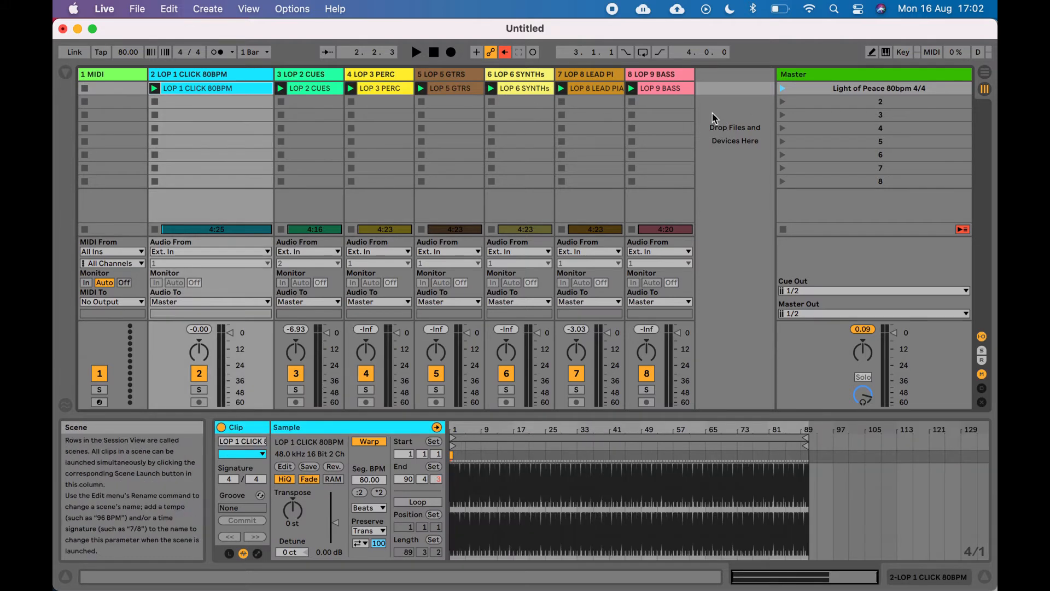
Step: Change the tempo in scene 1's name to 85bpm, and launch the scene briefly to hear the stems at that speed
{"action": "left_click", "coordinate": [892, 90]}
{"action": "key", "text": "super+r"}
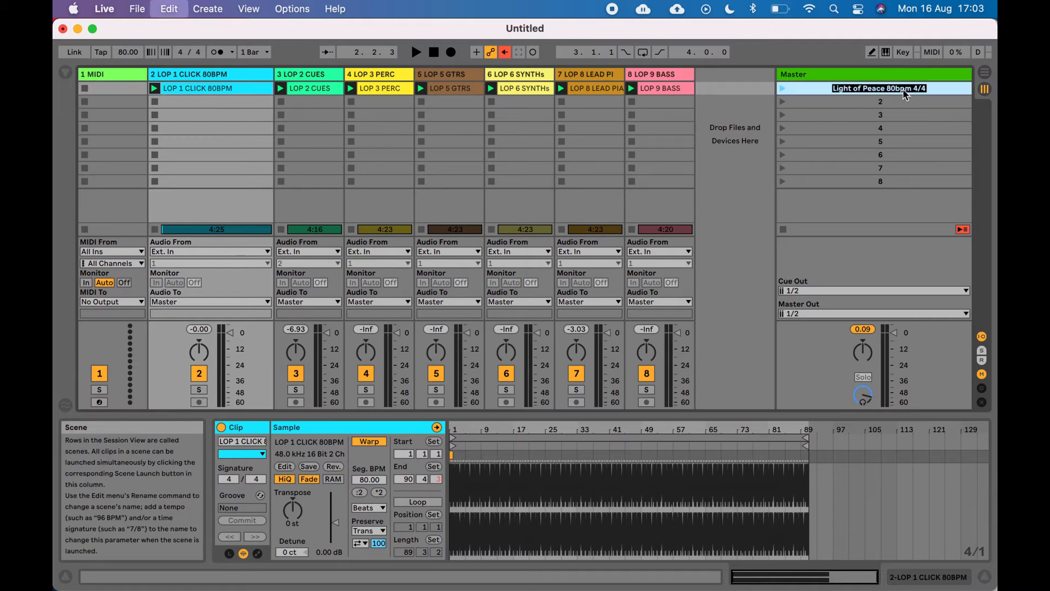
{"action": "left_click", "coordinate": [895, 90]}
{"action": "key", "text": "BackSpace"}
{"action": "type", "text": "5"}
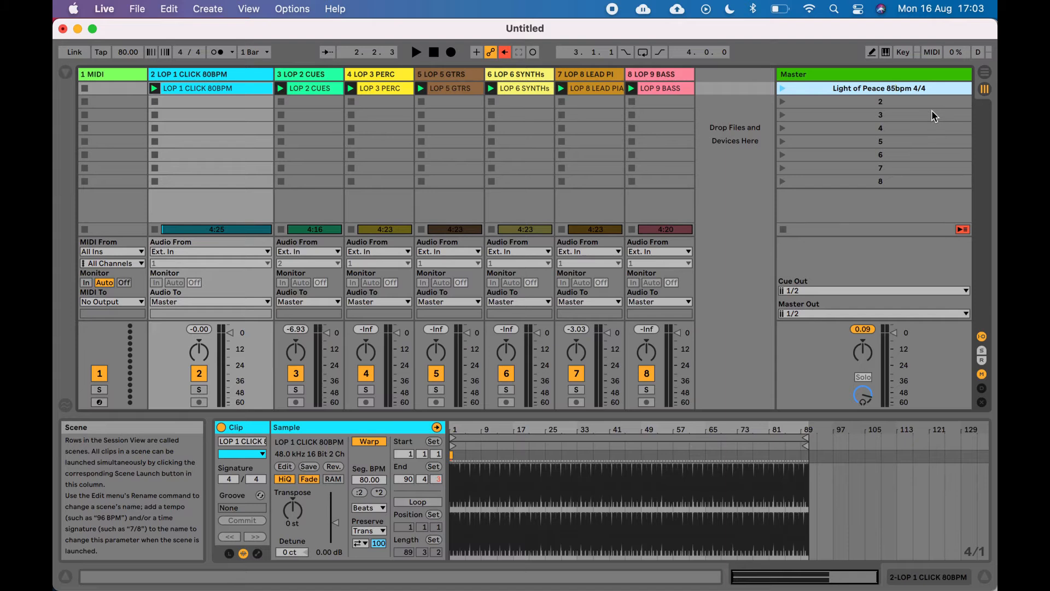
{"action": "left_click", "coordinate": [782, 88]}
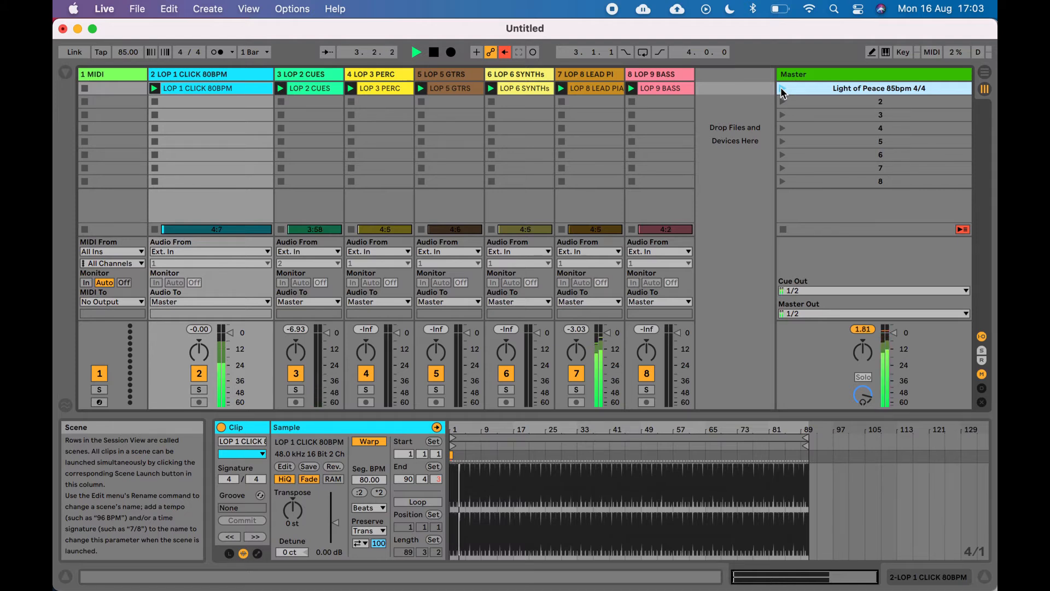
{"action": "key", "text": "space"}
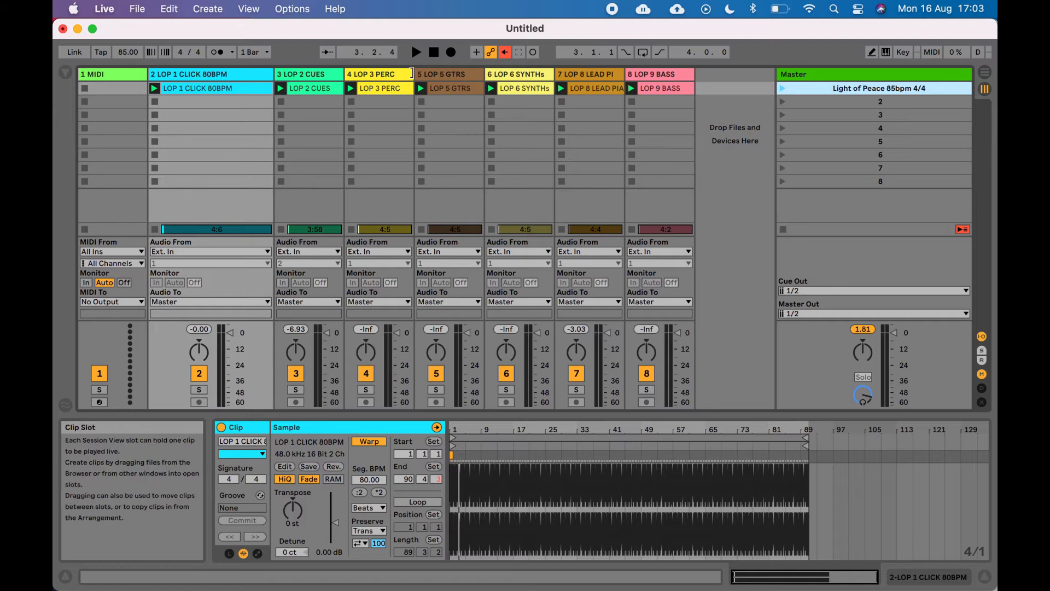
Step: Solo the click track and play its clip briefly to hear the click stem alone
{"action": "left_click", "coordinate": [217, 88]}
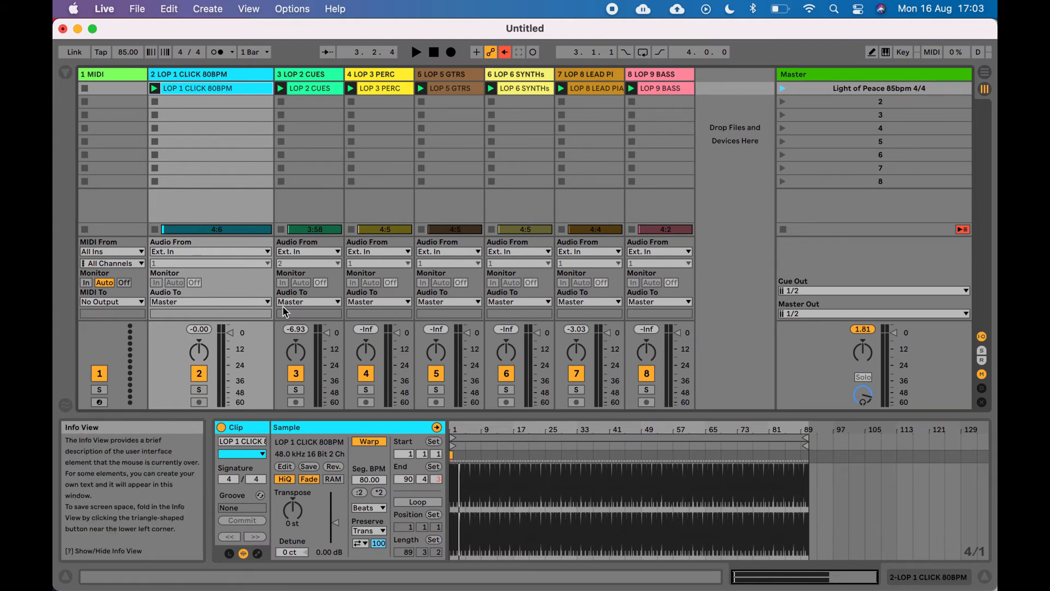
{"action": "left_click", "coordinate": [200, 390]}
{"action": "left_click", "coordinate": [154, 89]}
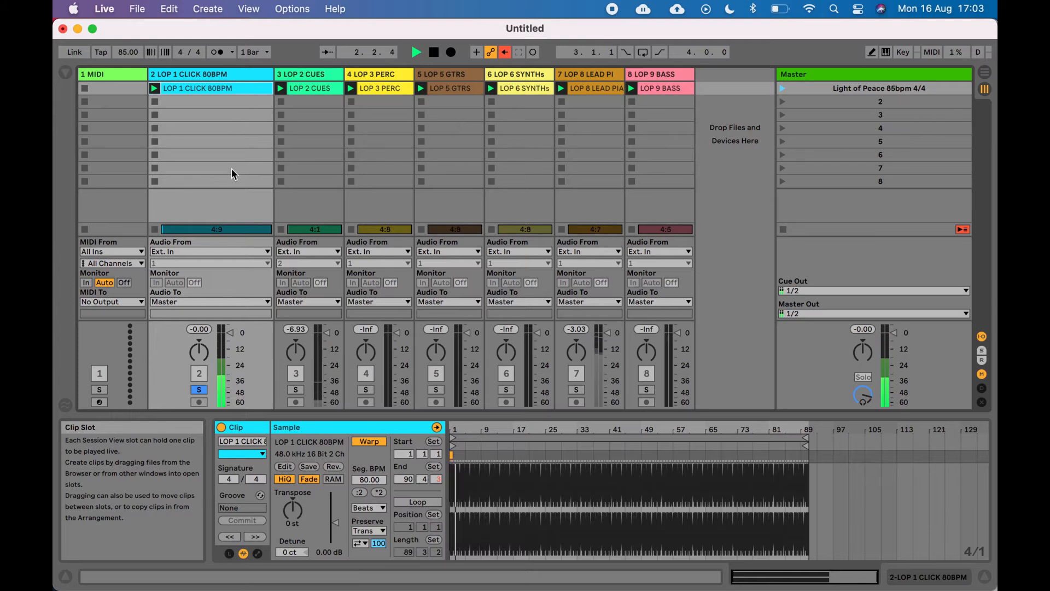
{"action": "key", "text": "space"}
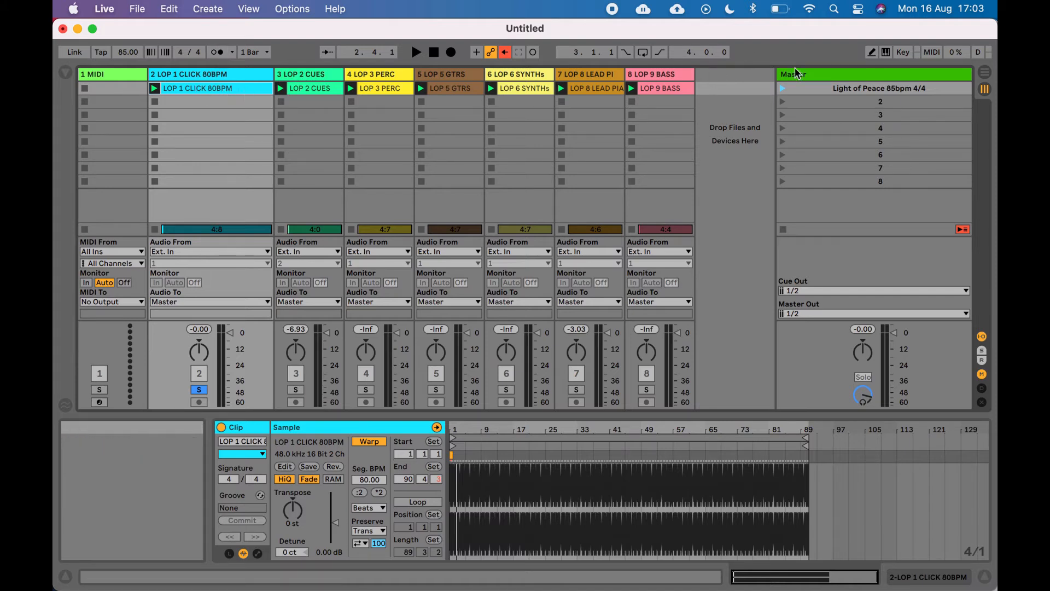
Step: Turn on the metronome and play the soloed click clip briefly to compare it with the metronome
{"action": "left_click", "coordinate": [221, 55]}
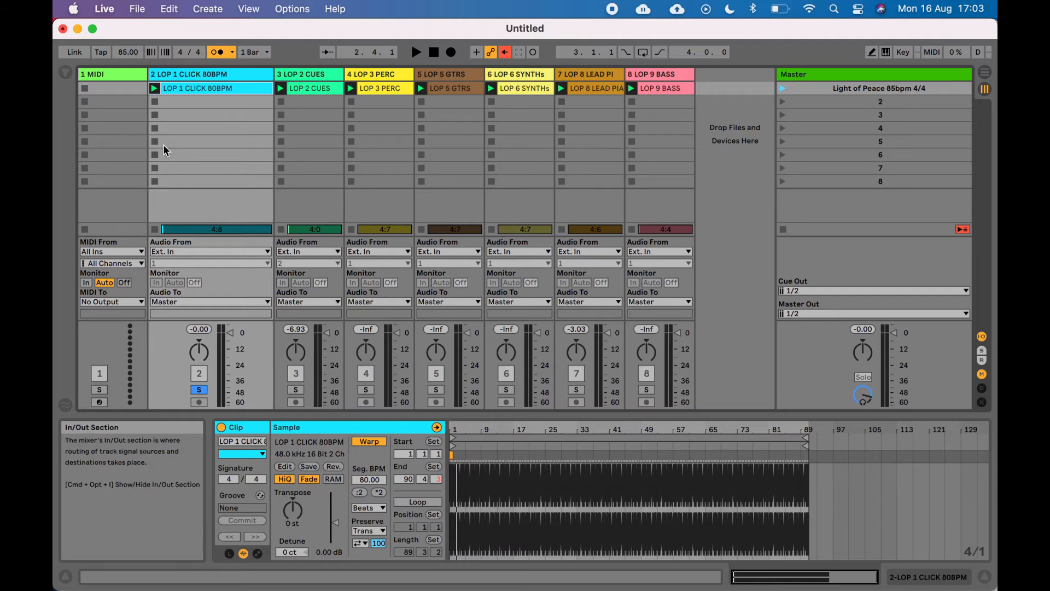
{"action": "left_click", "coordinate": [155, 89]}
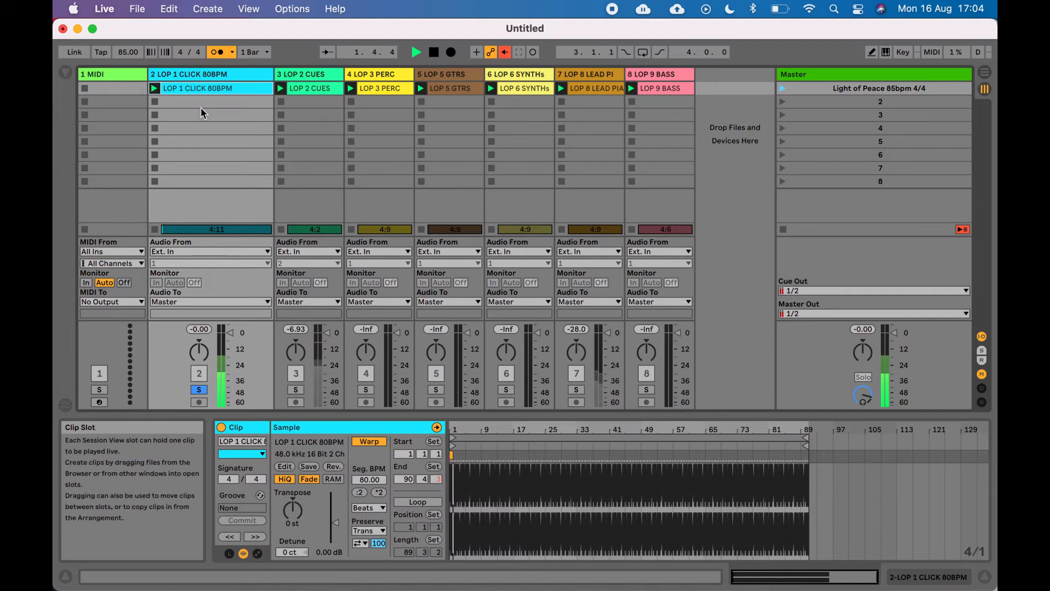
{"action": "key", "text": "space"}
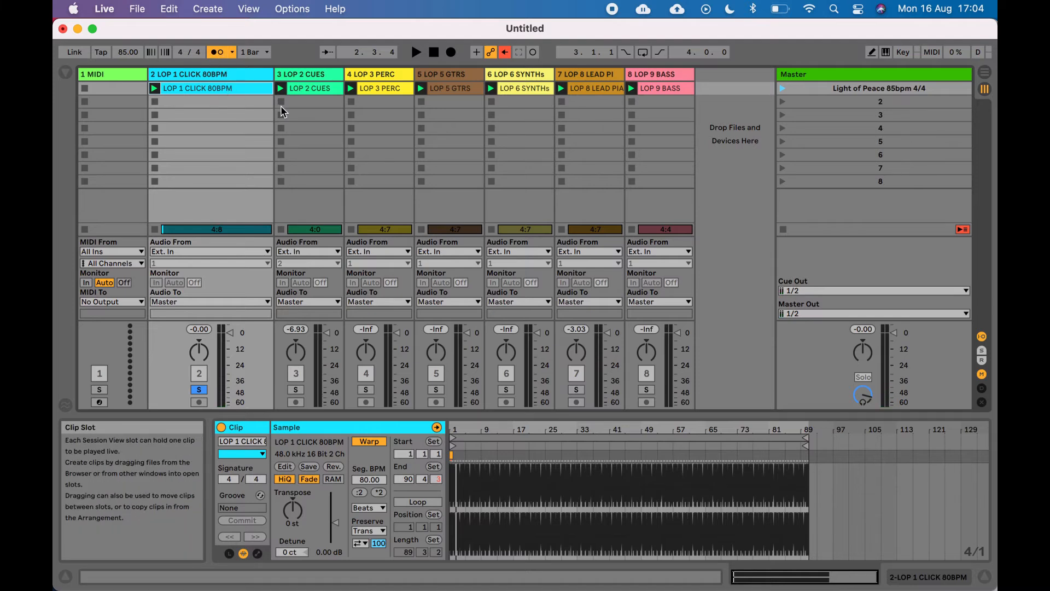
Step: Rename scene 2 as "10000 Reasons 76bpm 4/4" and launch it to apply its tempo
{"action": "left_click", "coordinate": [881, 102]}
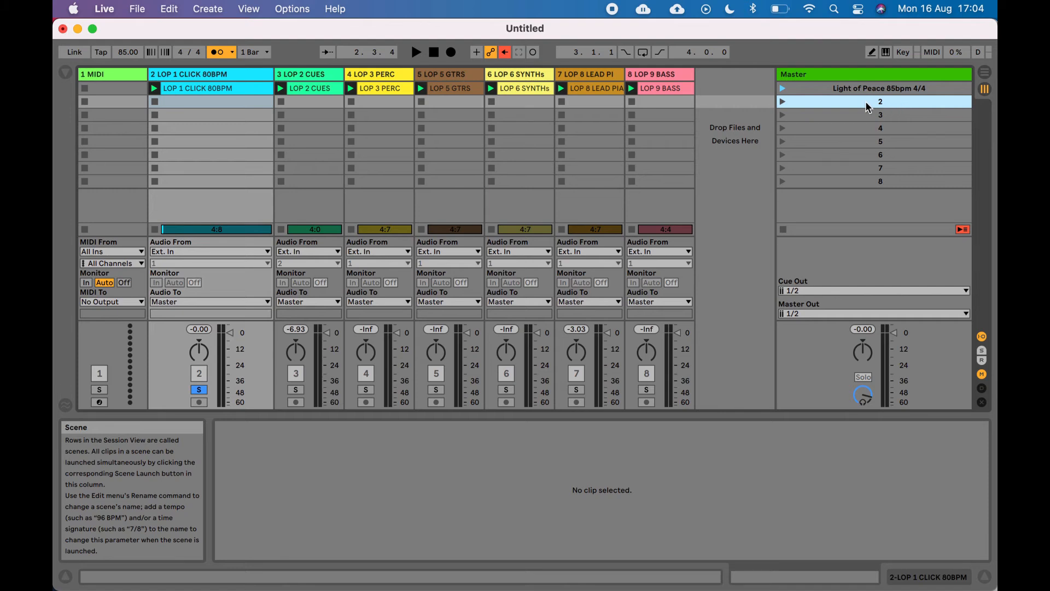
{"action": "key", "text": "super+r"}
{"action": "type", "text": "10000"}
{"action": "type", "text": "asons 76bpm 4/4"}
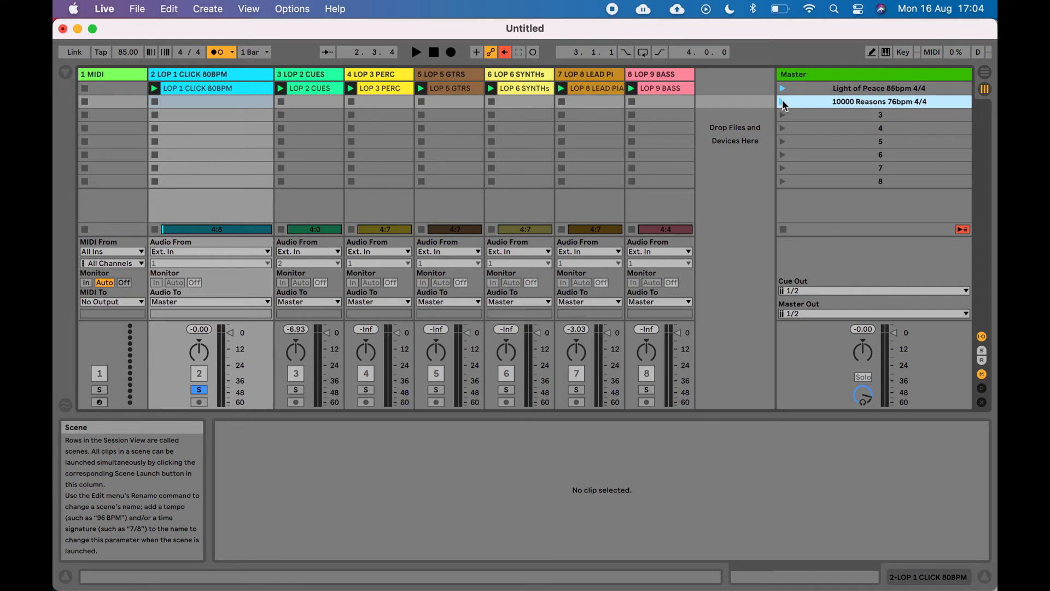
{"action": "left_click", "coordinate": [783, 103]}
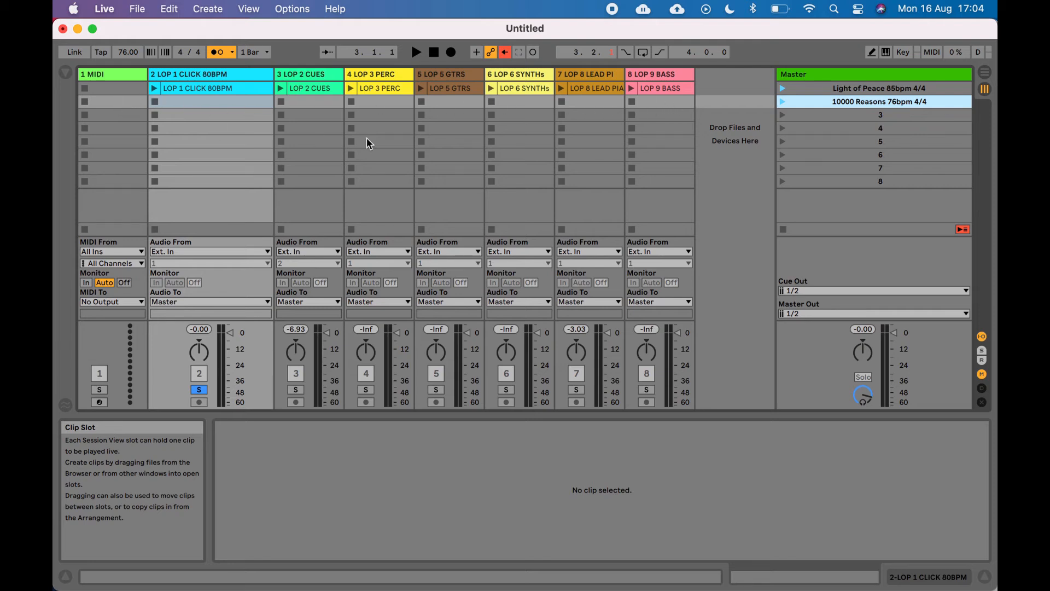
Step: Create an empty MIDI clip on the 1 MIDI track in the 10000 Reasons scene, and launch that scene briefly
{"action": "double_click", "coordinate": [109, 102]}
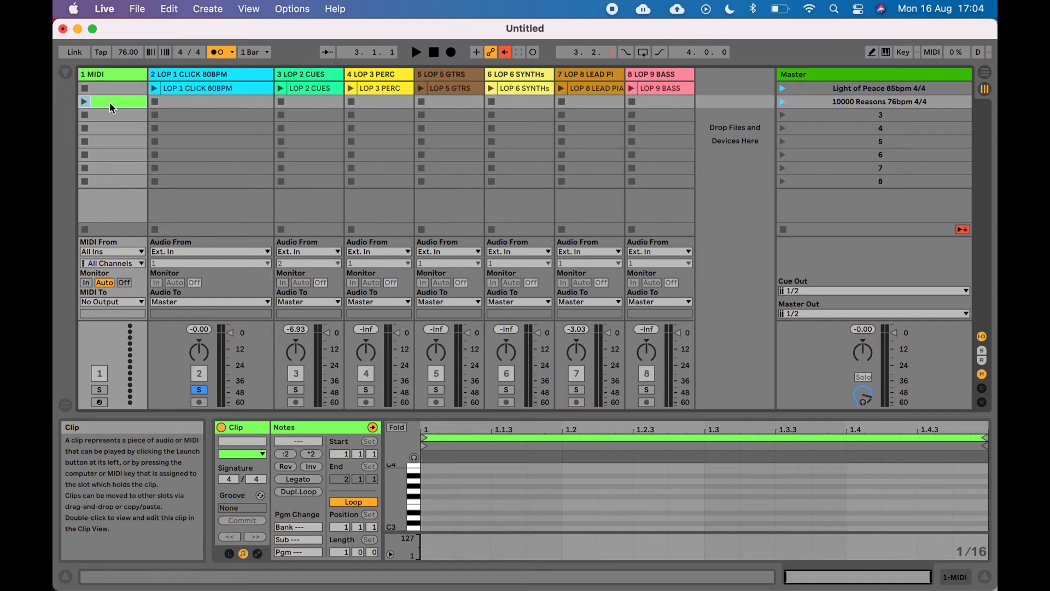
{"action": "left_click", "coordinate": [784, 103]}
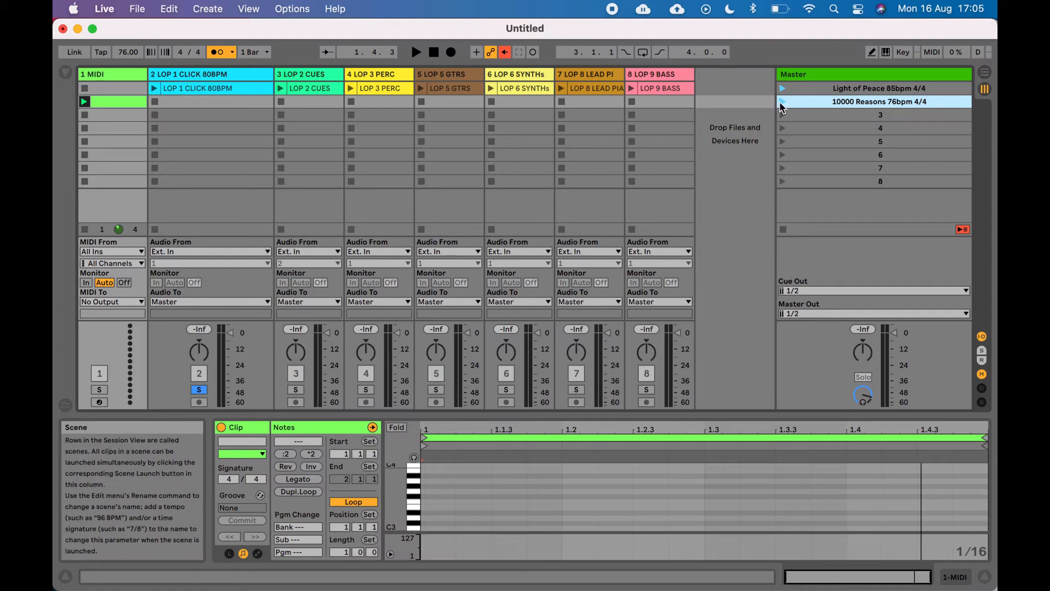
Step: Toggle the metronome off and back on while the 10000 Reasons scene plays, and stop playback
{"action": "left_click", "coordinate": [219, 53]}
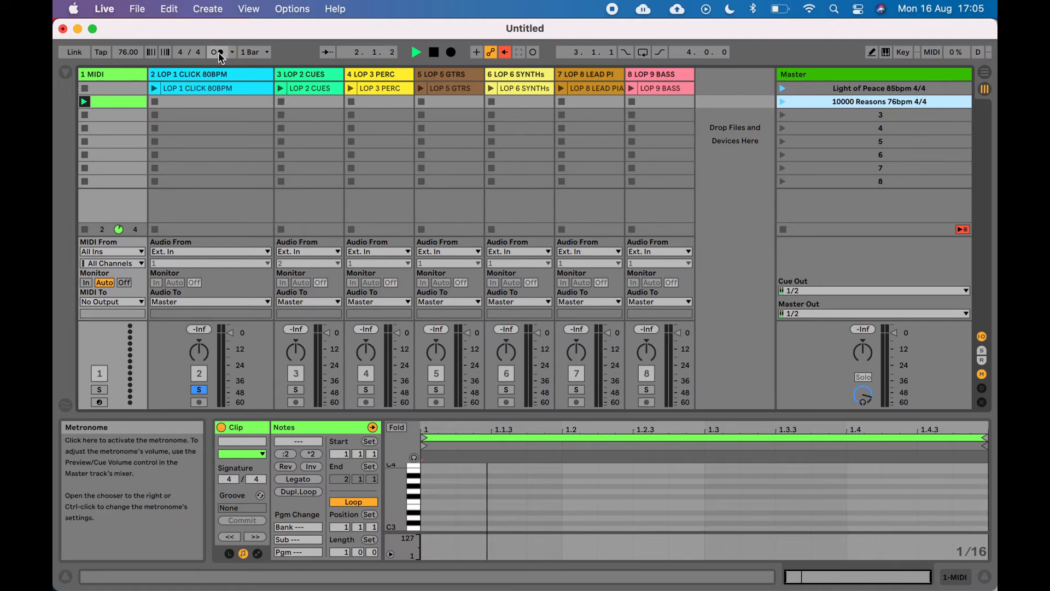
{"action": "left_click", "coordinate": [219, 54]}
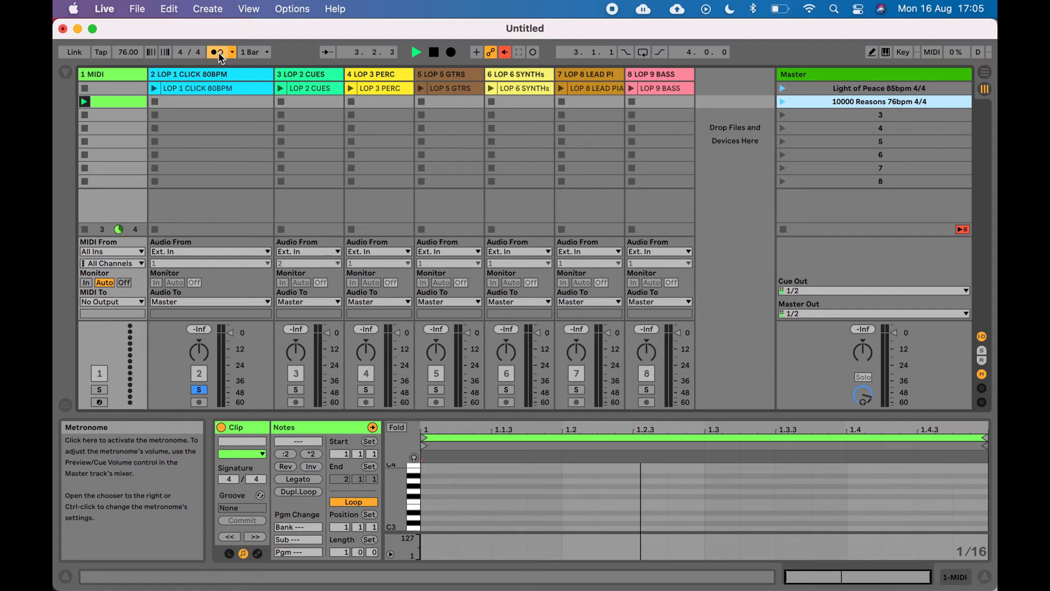
{"action": "key", "text": "space"}
Step: Colour the Light of Peace and 10000 Reasons scenes red
{"action": "left_click", "coordinate": [853, 117]}
{"action": "left_click", "coordinate": [868, 91]}
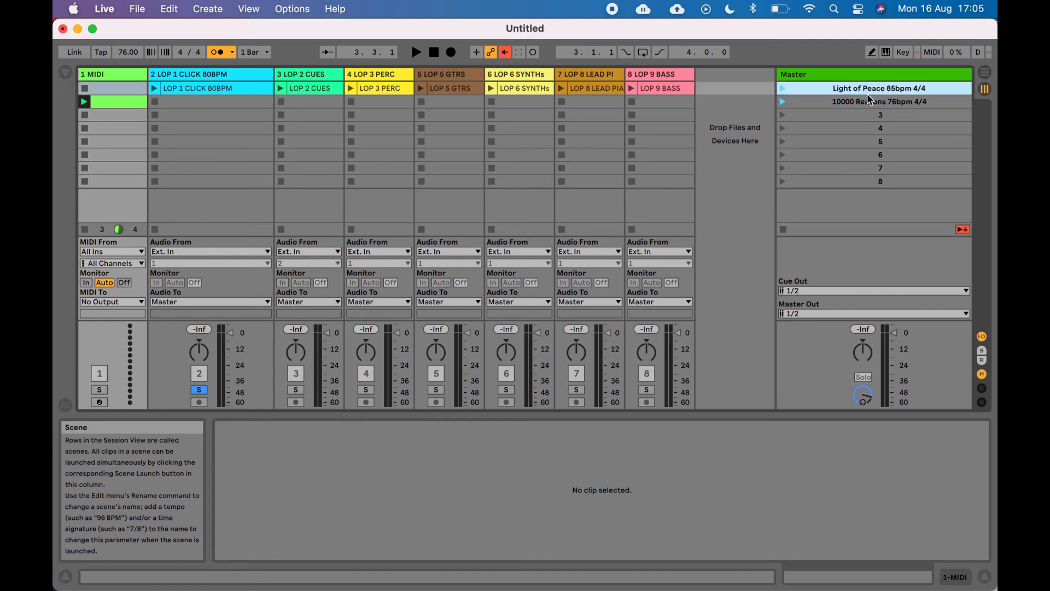
{"action": "left_click", "coordinate": [877, 102], "text": "shift"}
{"action": "right_click", "coordinate": [831, 107]}
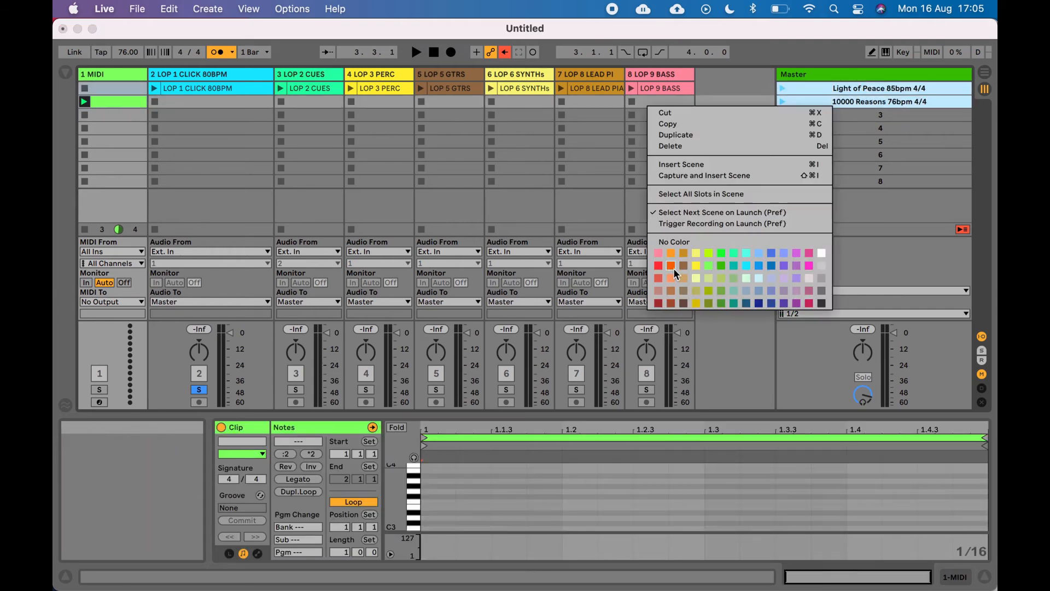
{"action": "left_click", "coordinate": [660, 266]}
{"action": "left_click", "coordinate": [864, 116]}
{"action": "left_click", "coordinate": [880, 103]}
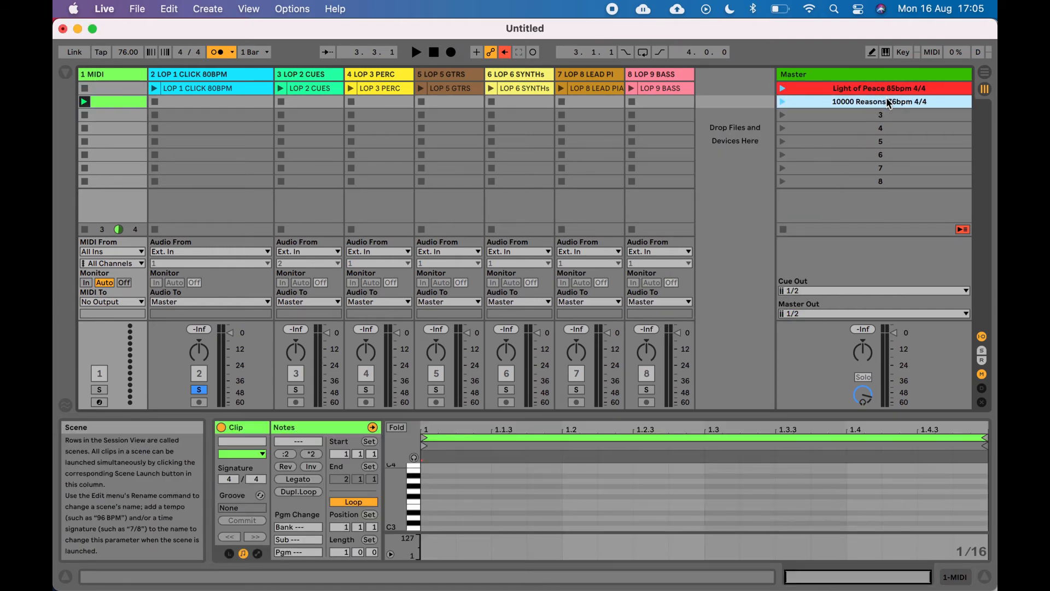
{"action": "left_click", "coordinate": [881, 90]}
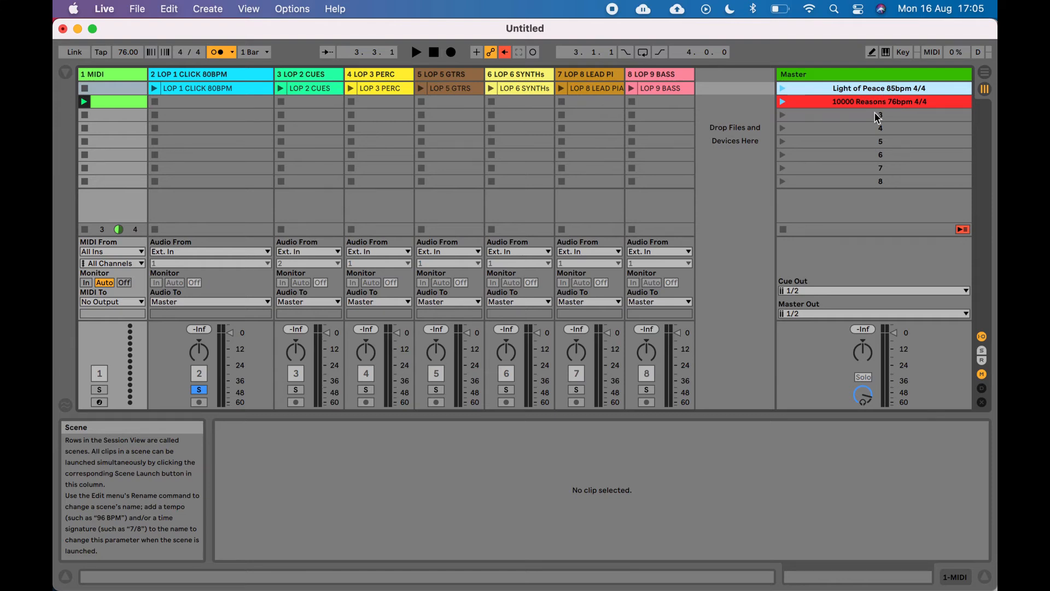
Step: Append the key "Fmaj" to the name of the Light of Peace scene
{"action": "left_click", "coordinate": [903, 103]}
{"action": "left_click", "coordinate": [906, 89]}
{"action": "key", "text": "super+r"}
{"action": "key", "text": "Right"}
{"action": "type", "text": "Fmaj"}
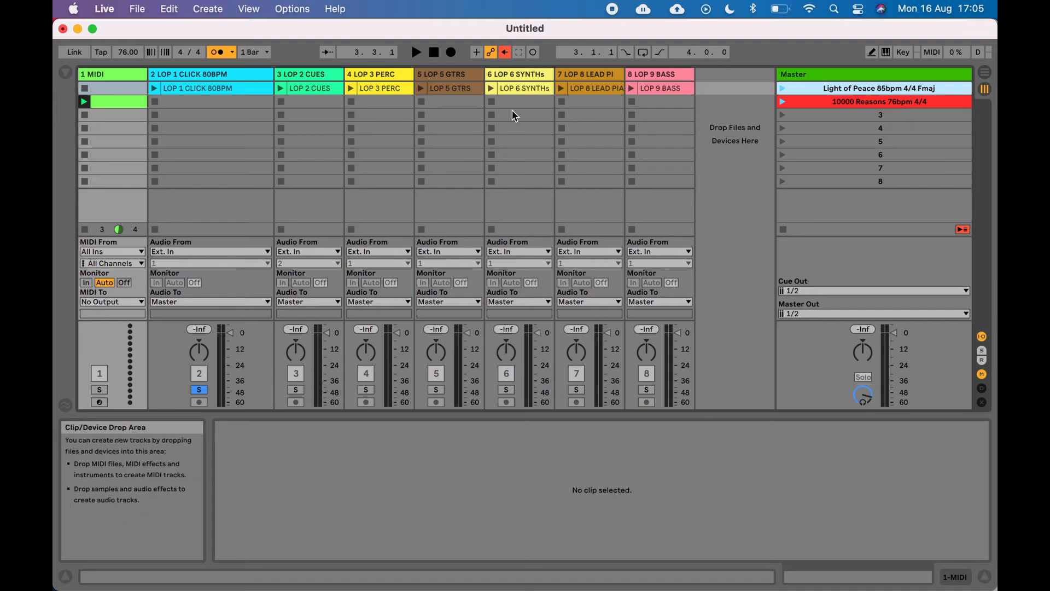
Step: Change the key in the first scene's name so it reads "Light of Peace 85bpm 4/4 Amaj"
{"action": "key", "text": "super+a"}
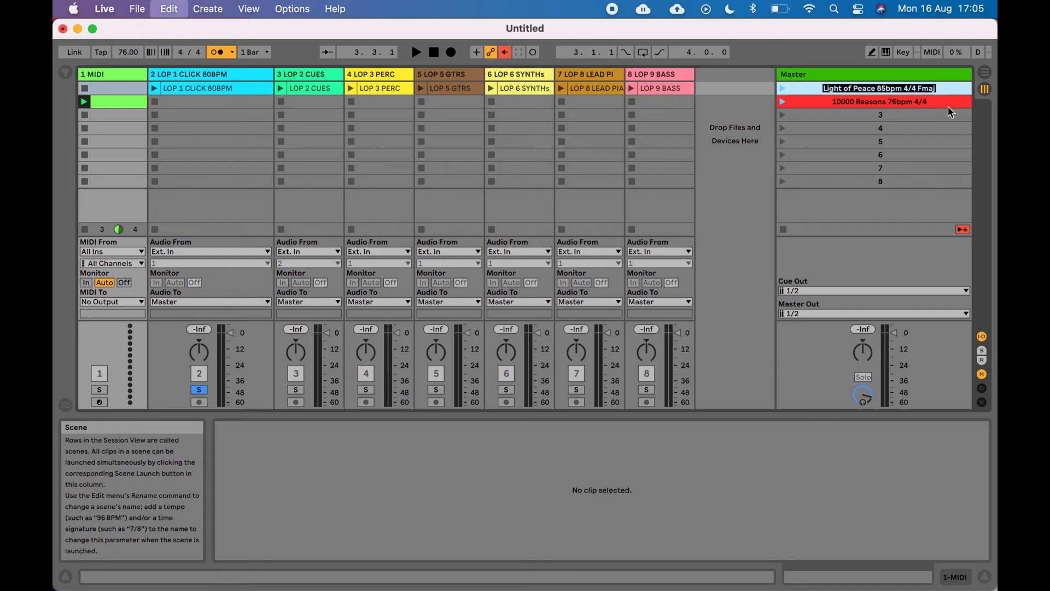
{"action": "key", "text": "Left"}
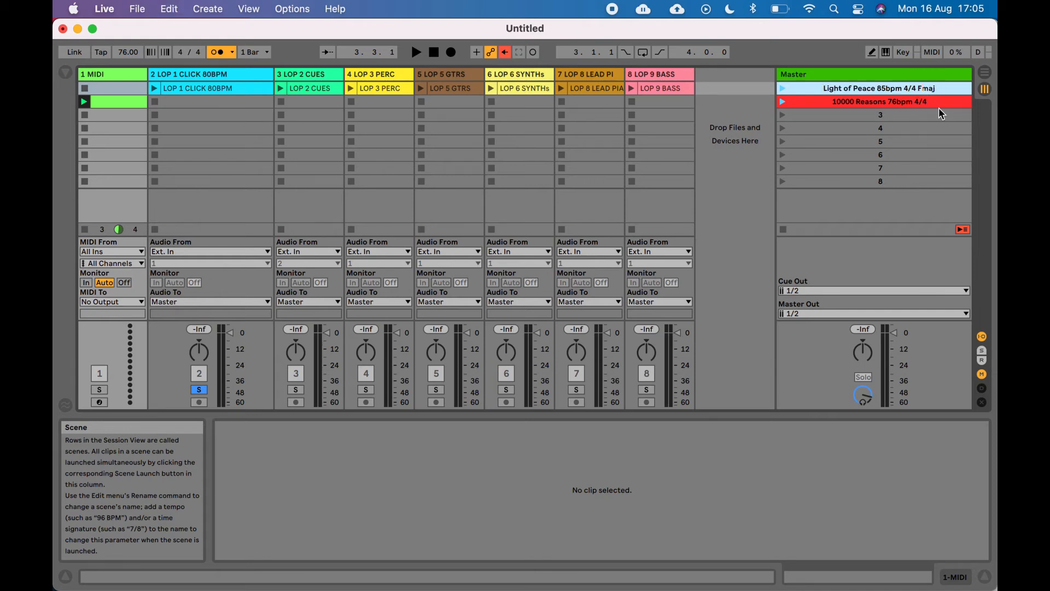
{"action": "key", "text": "BackSpace"}
{"action": "type", "text": "A"}
{"action": "left_click", "coordinate": [866, 90]}
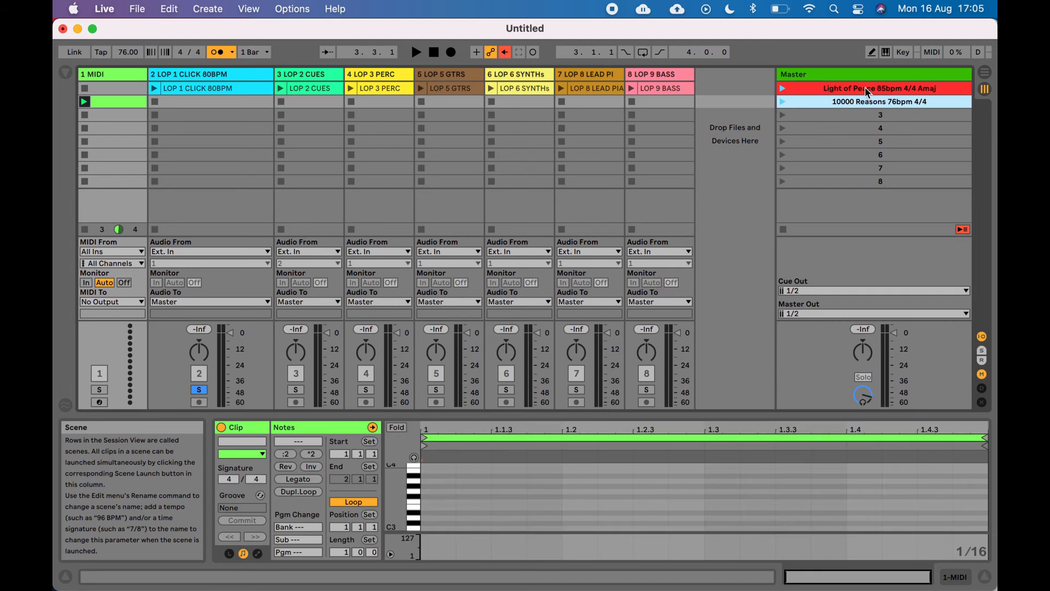
Step: Launch the Light of Peace scene and unsolo the click track to hear all stems together
{"action": "left_click", "coordinate": [783, 88]}
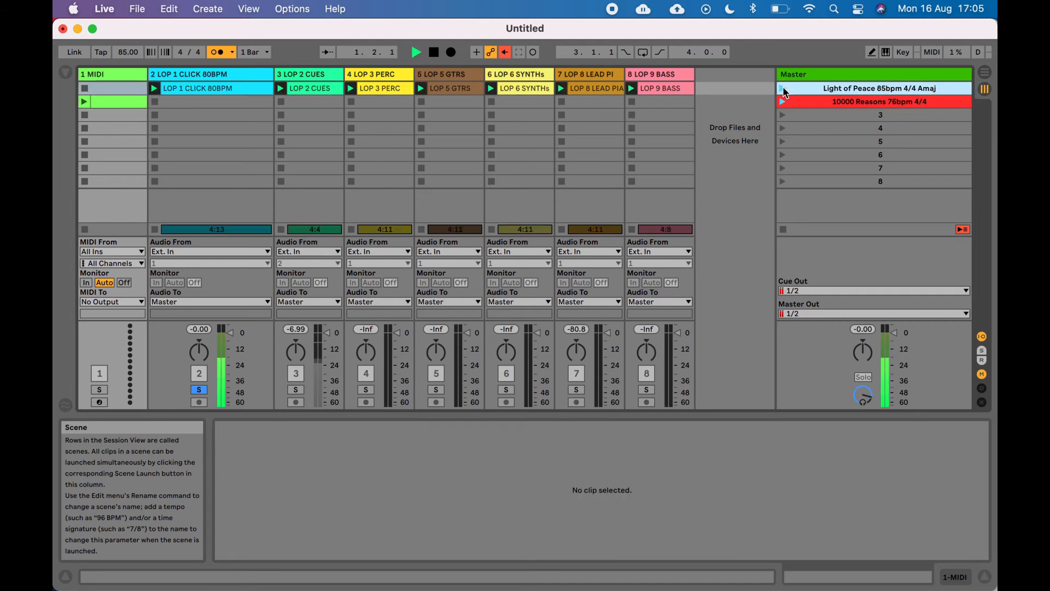
{"action": "left_click", "coordinate": [199, 389]}
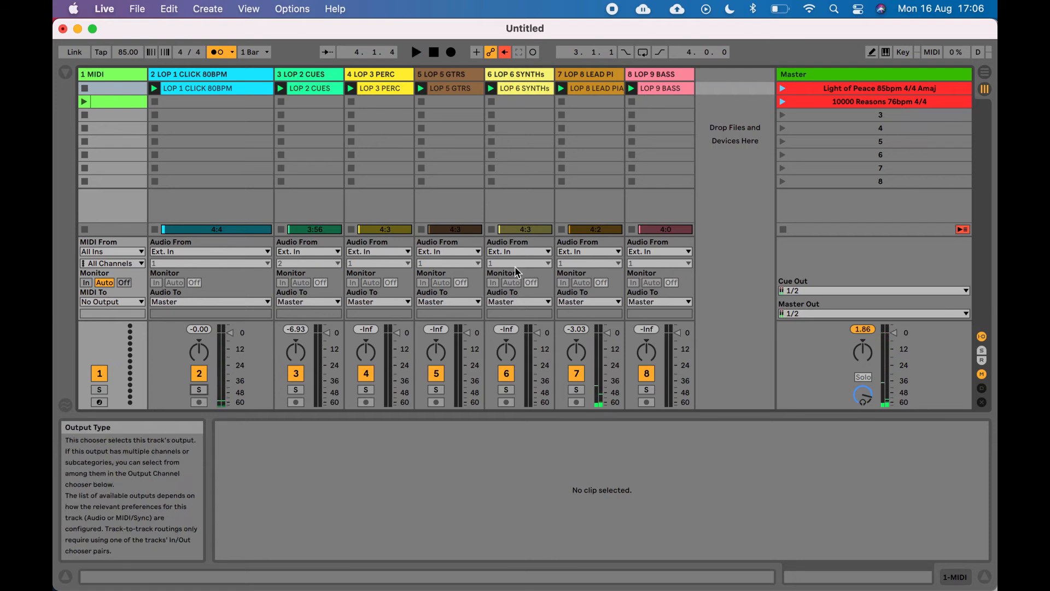
Step: Look through the Light of Peace stem clips one by one to judge which ones carry pitched material
{"action": "left_click", "coordinate": [241, 88]}
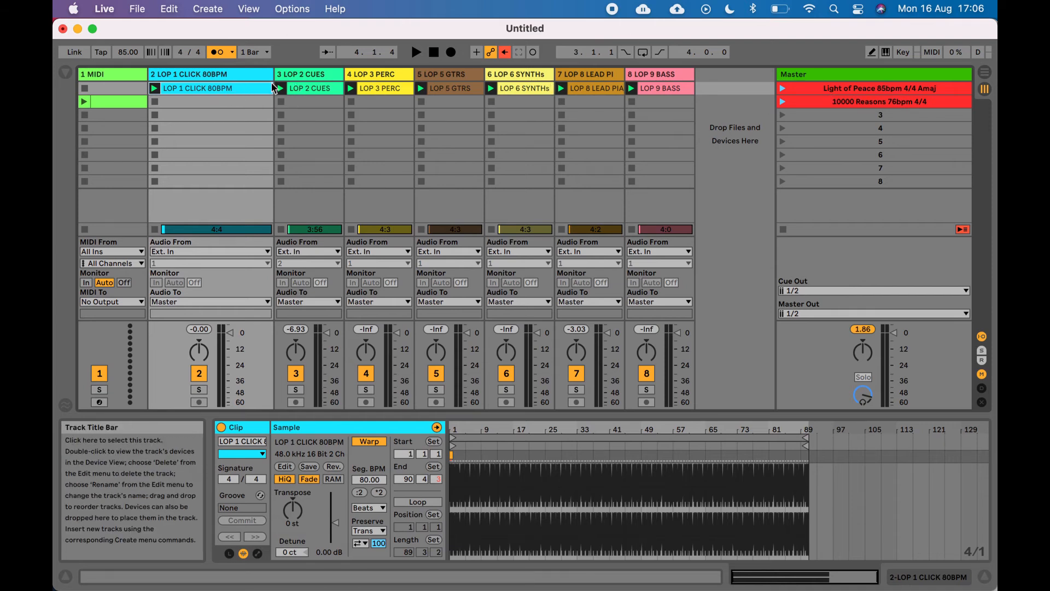
{"action": "left_click", "coordinate": [400, 89]}
{"action": "left_click", "coordinate": [454, 88]}
{"action": "left_click", "coordinate": [528, 88]}
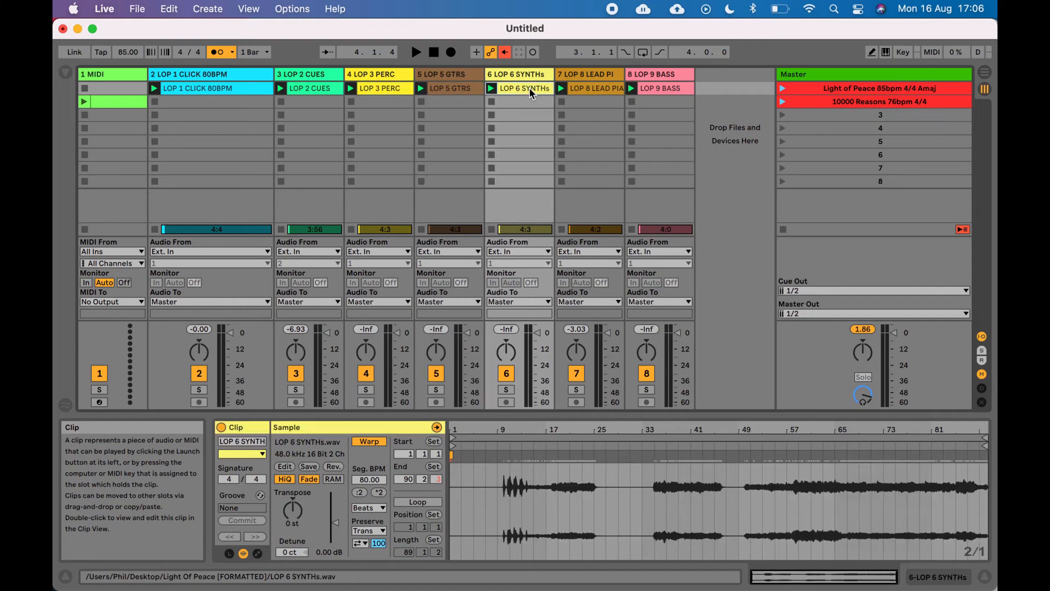
{"action": "left_click", "coordinate": [594, 89]}
{"action": "left_click", "coordinate": [686, 88]}
{"action": "left_click", "coordinate": [598, 90]}
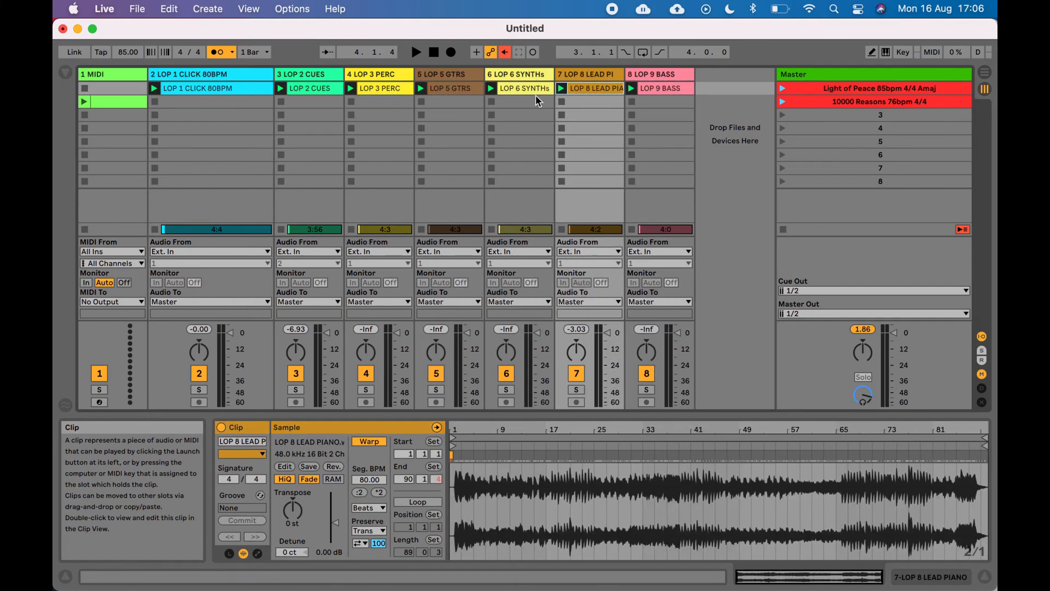
{"action": "left_click", "coordinate": [509, 94]}
{"action": "left_click", "coordinate": [246, 89]}
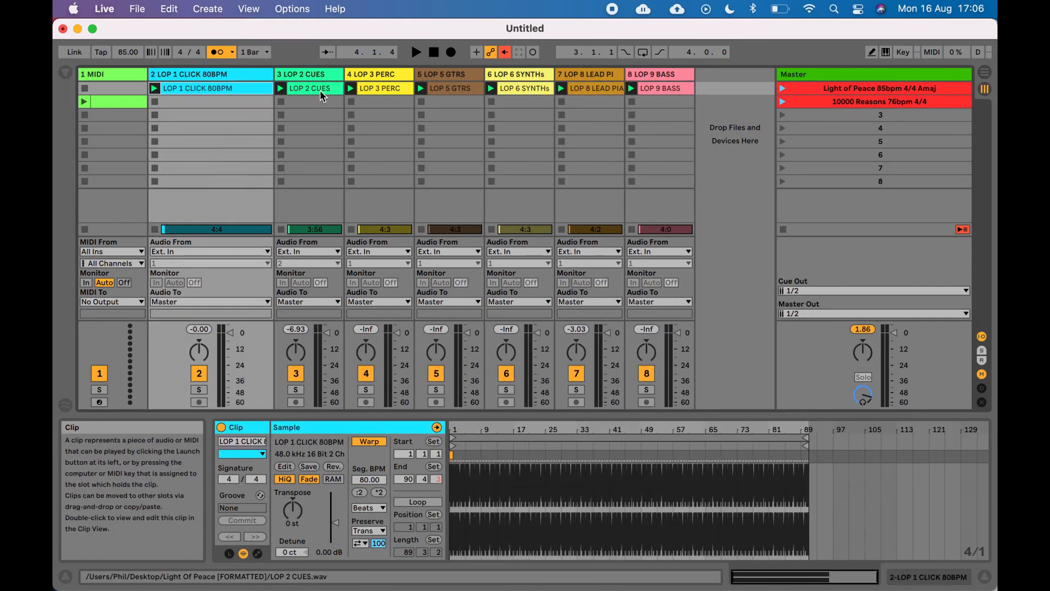
{"action": "left_click", "coordinate": [324, 90]}
{"action": "left_click", "coordinate": [385, 91]}
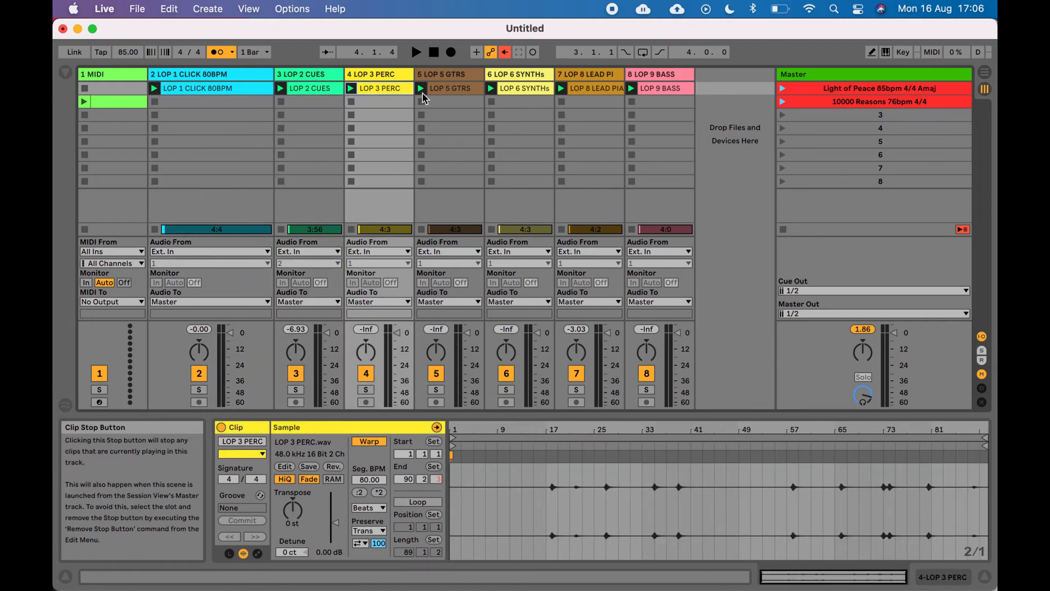
Step: Transpose the GTRS, SYNTHs, LEAD PIANO and BASS clips up 4 semitones together, and play the Light of Peace scene briefly
{"action": "left_click", "coordinate": [463, 90]}
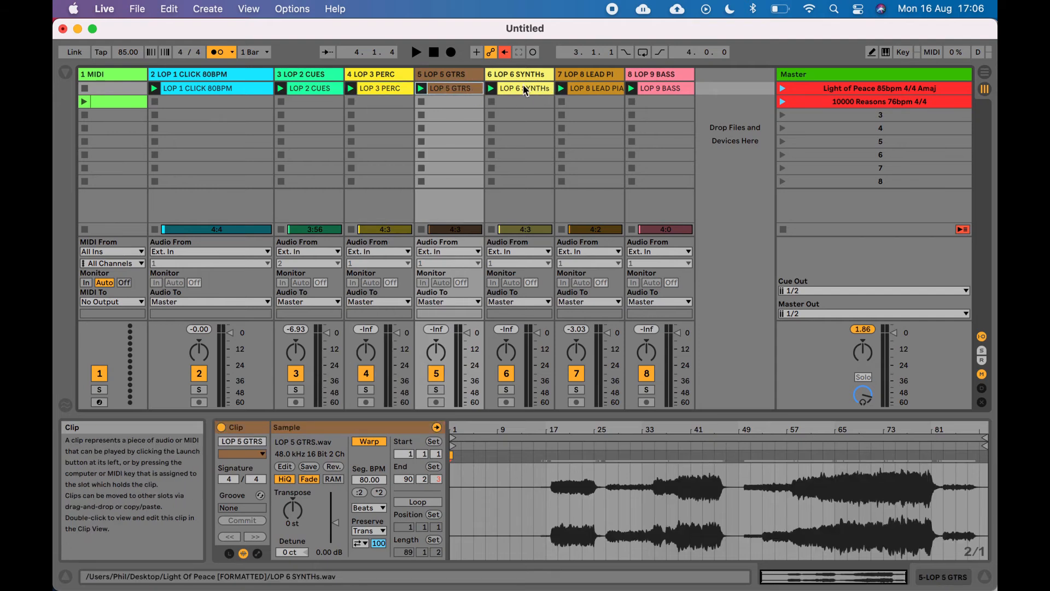
{"action": "left_click", "coordinate": [654, 88], "text": "shift"}
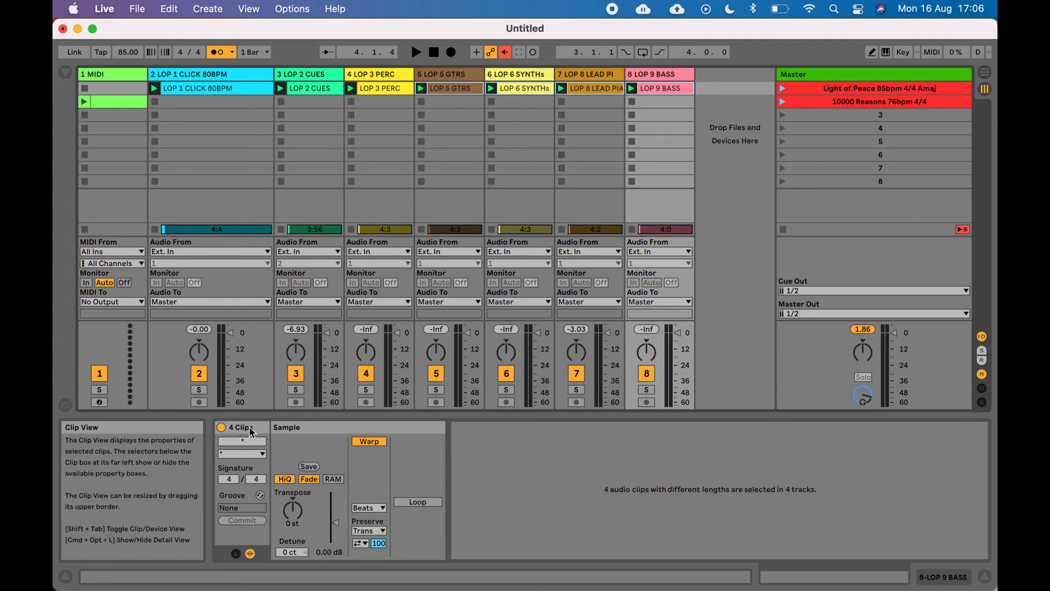
{"action": "left_click_drag", "start_coordinate": [292, 509], "coordinate": [292, 500]}
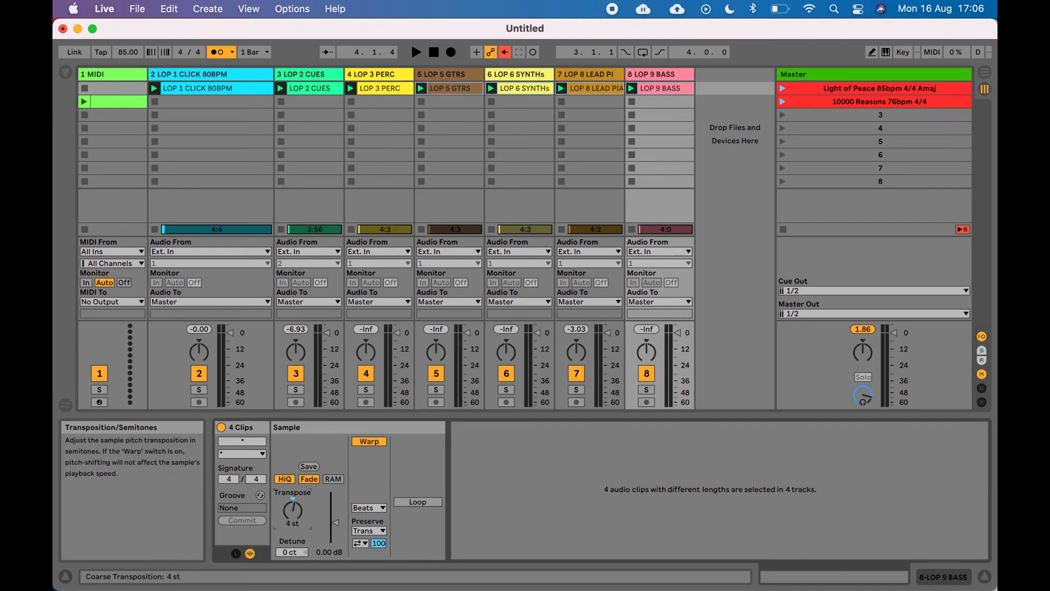
{"action": "left_click", "coordinate": [783, 89]}
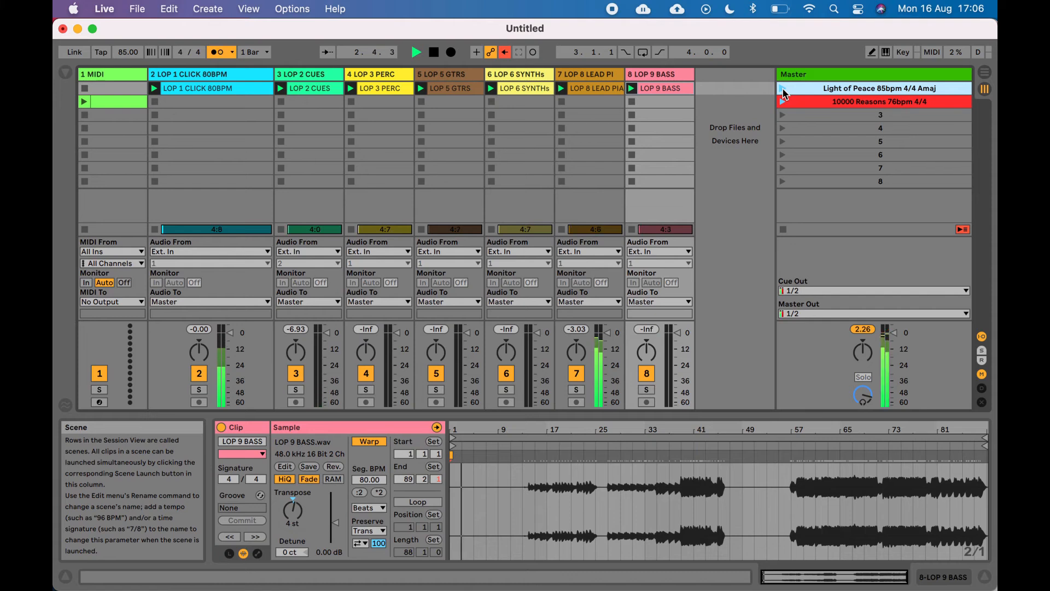
{"action": "key", "text": "space"}
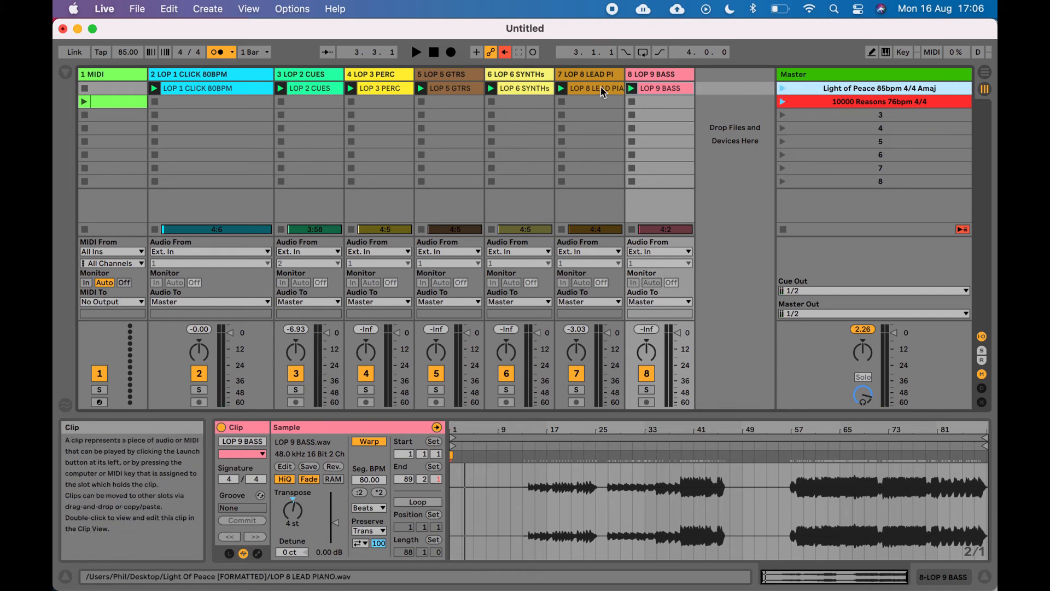
Step: Set the warp mode of the GTRS, SYNTHs, LEAD PIANO and BASS clips to Complex
{"action": "left_click", "coordinate": [471, 94]}
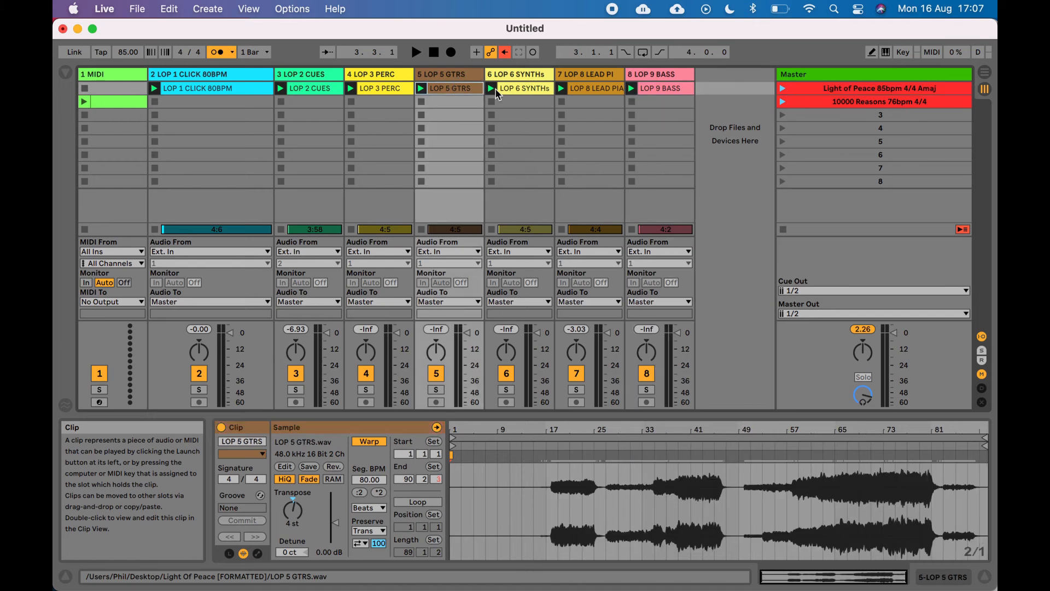
{"action": "left_click", "coordinate": [670, 87], "text": "shift"}
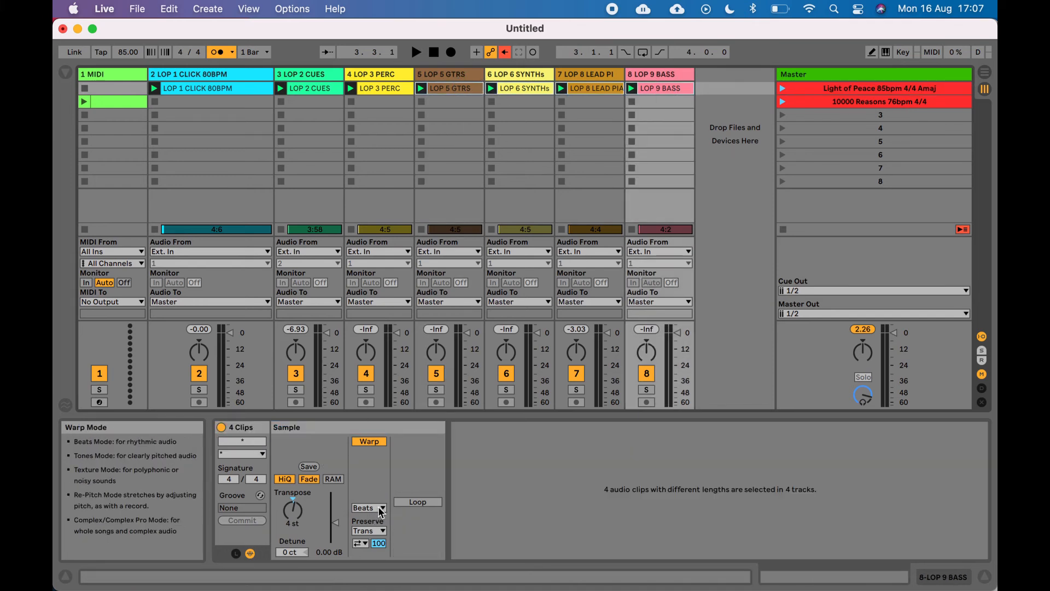
{"action": "left_click", "coordinate": [381, 511]}
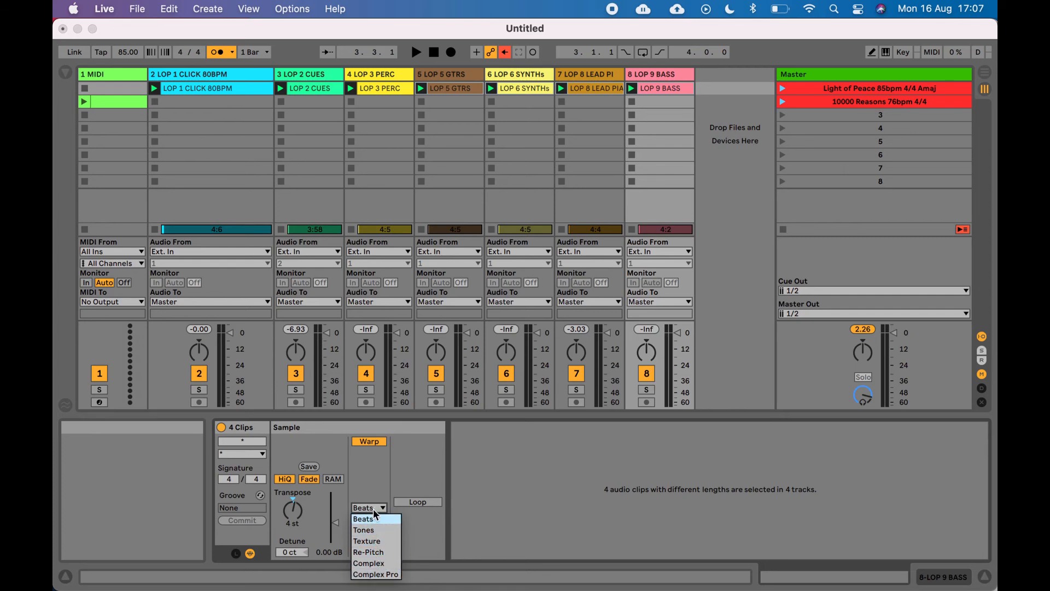
{"action": "left_click", "coordinate": [382, 564]}
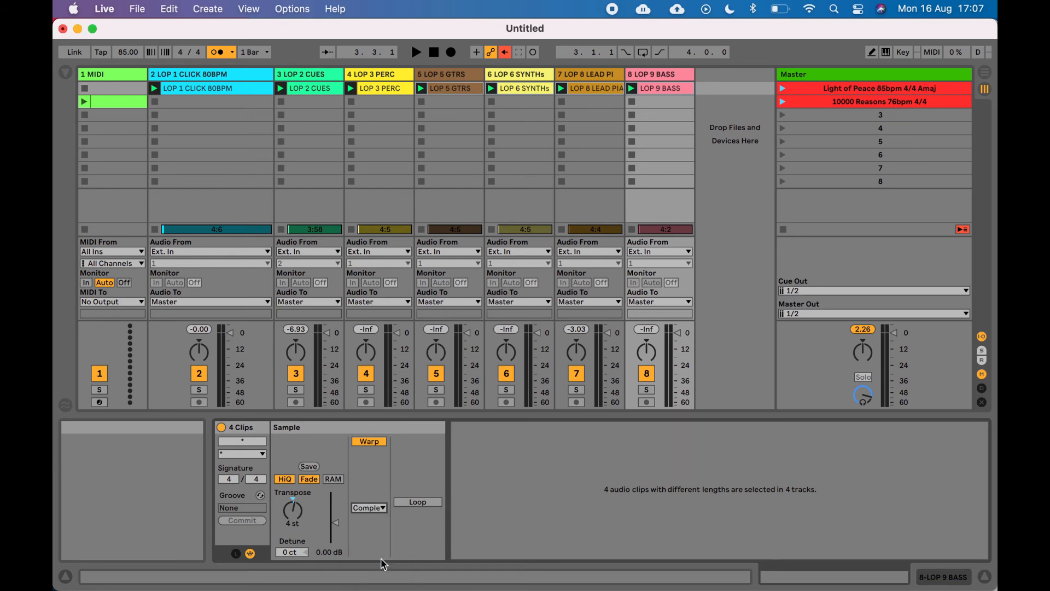
Step: Play the Light of Peace scene and check the LEAD PIANO, SYNTHs and GTRS clips while listening
{"action": "left_click", "coordinate": [782, 88]}
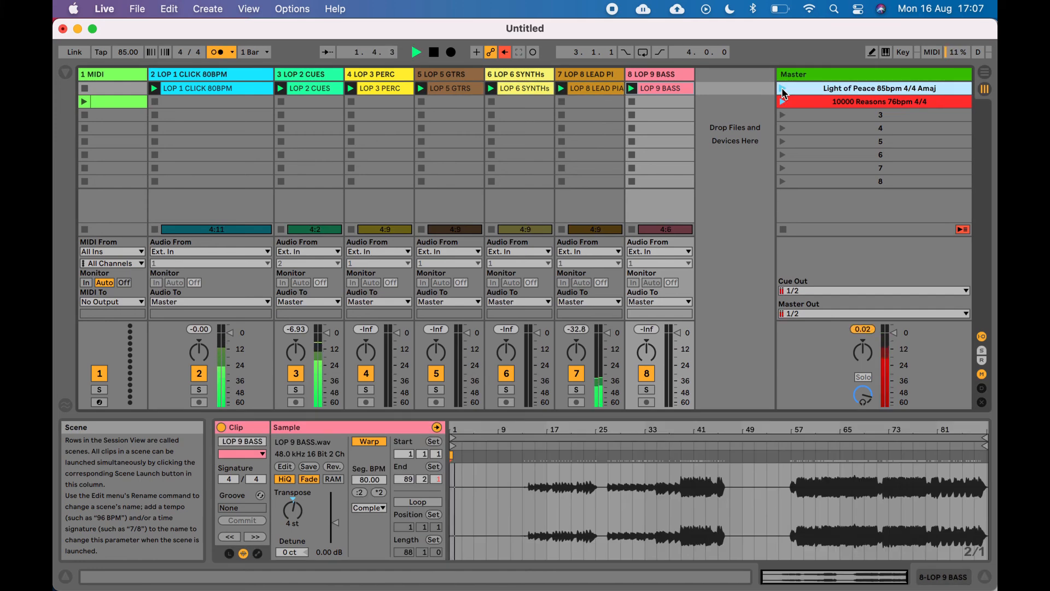
{"action": "left_click", "coordinate": [596, 86]}
{"action": "left_click", "coordinate": [537, 88]}
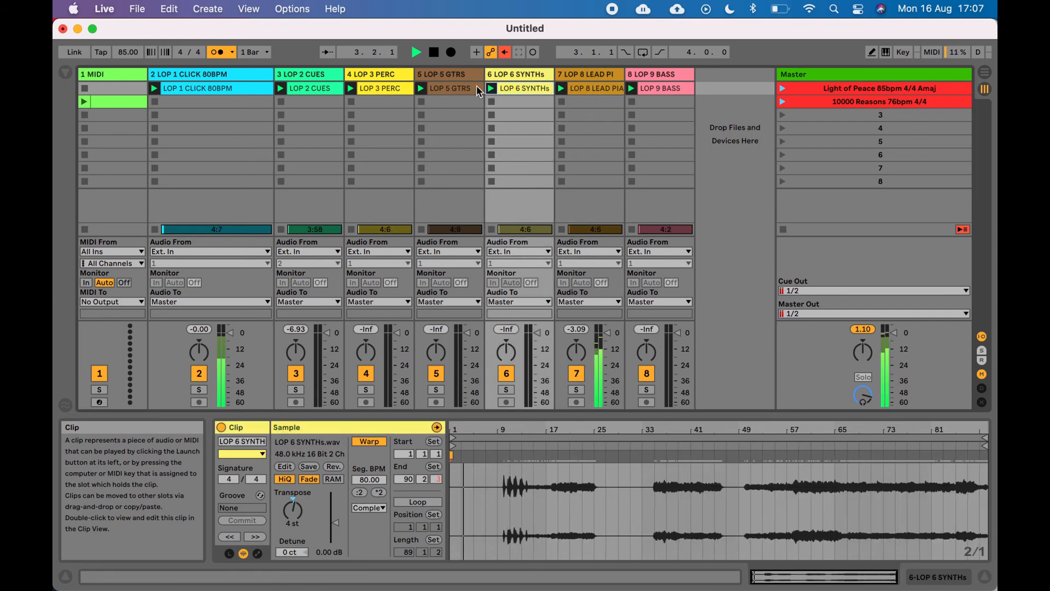
{"action": "left_click", "coordinate": [464, 88]}
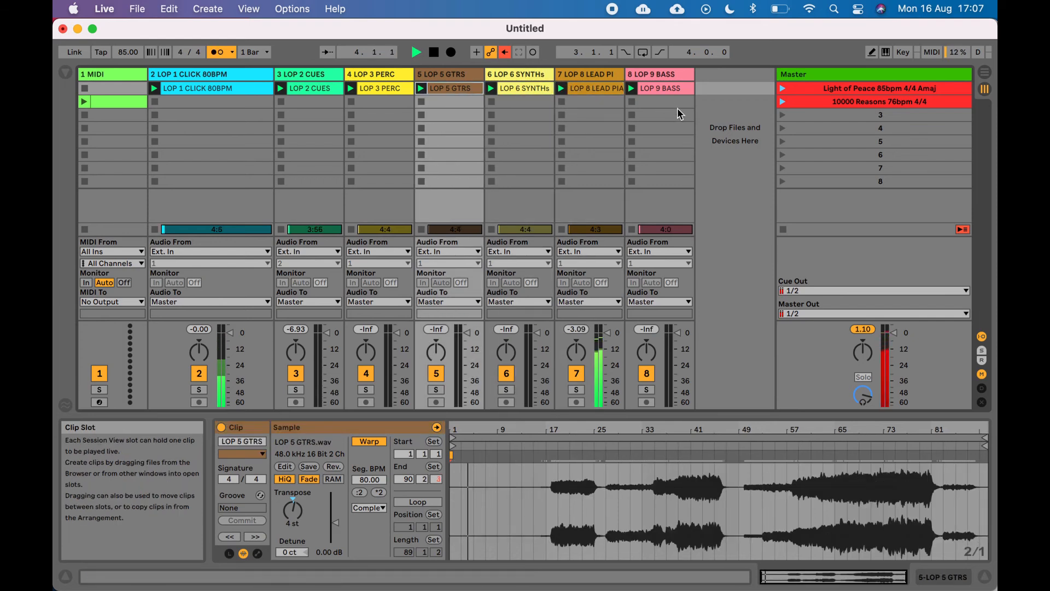
Step: Set the LEAD PIANO clip's warp mode to Complex Pro and lower its Formants to 64.06
{"action": "left_click", "coordinate": [605, 85]}
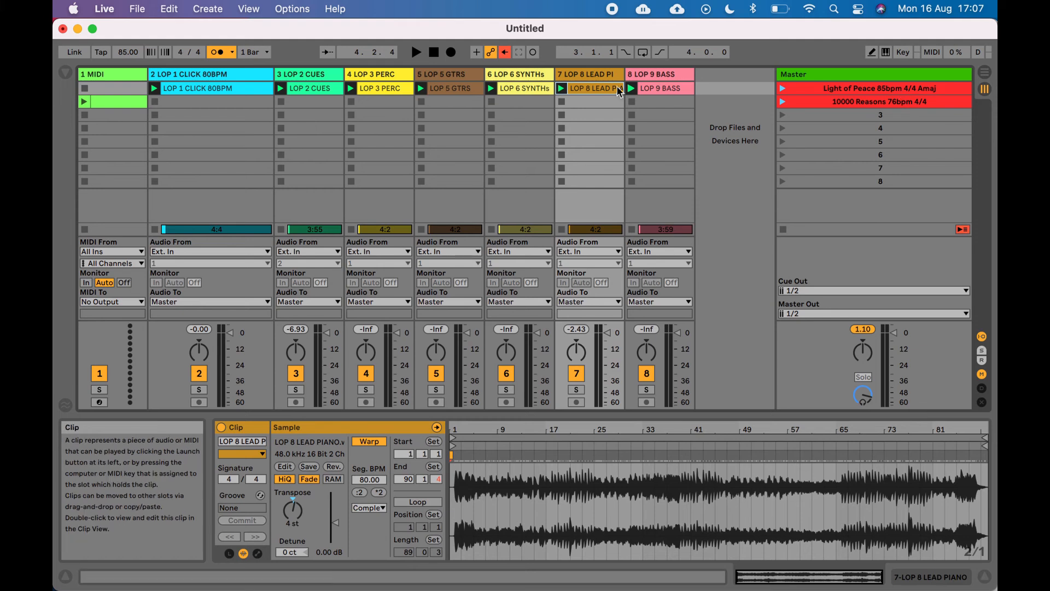
{"action": "left_click", "coordinate": [371, 508]}
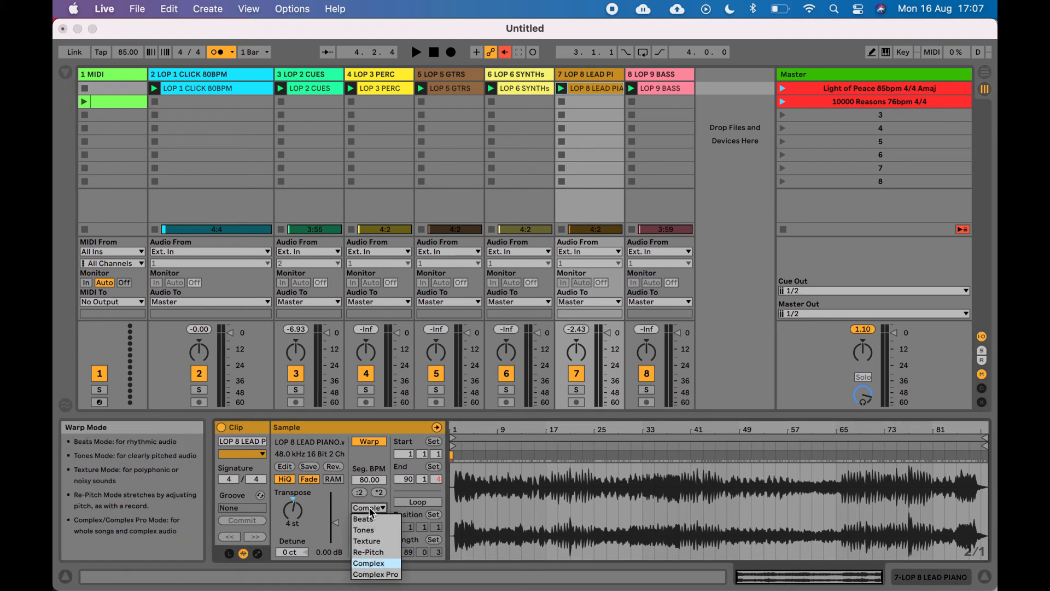
{"action": "left_click", "coordinate": [383, 574]}
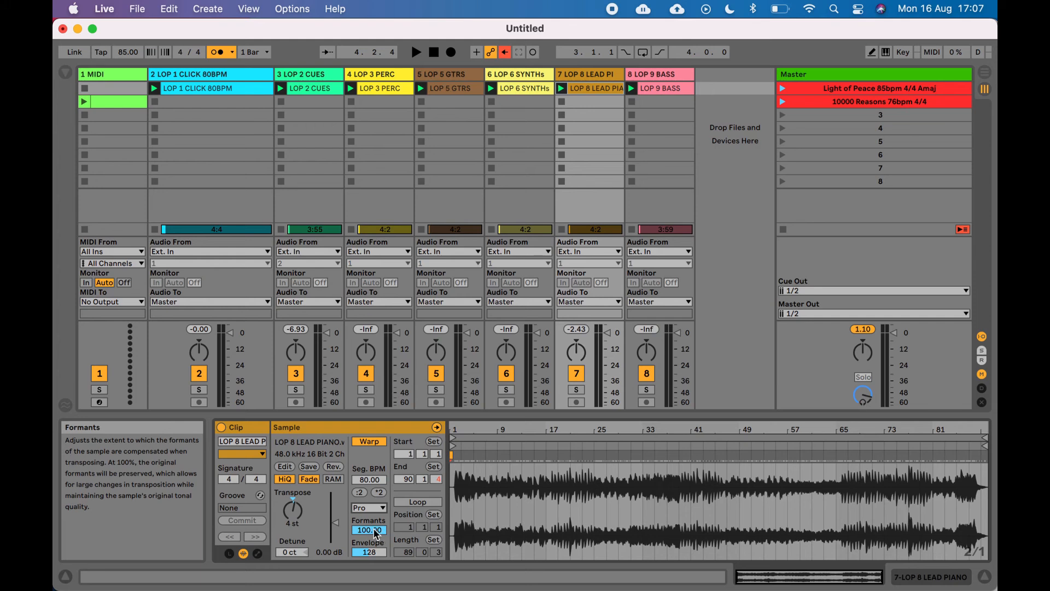
{"action": "left_click", "coordinate": [380, 531]}
Step: Solo the lead piano track and set its clip's Formants to 100 while the Light of Peace scene plays
{"action": "left_click", "coordinate": [577, 390]}
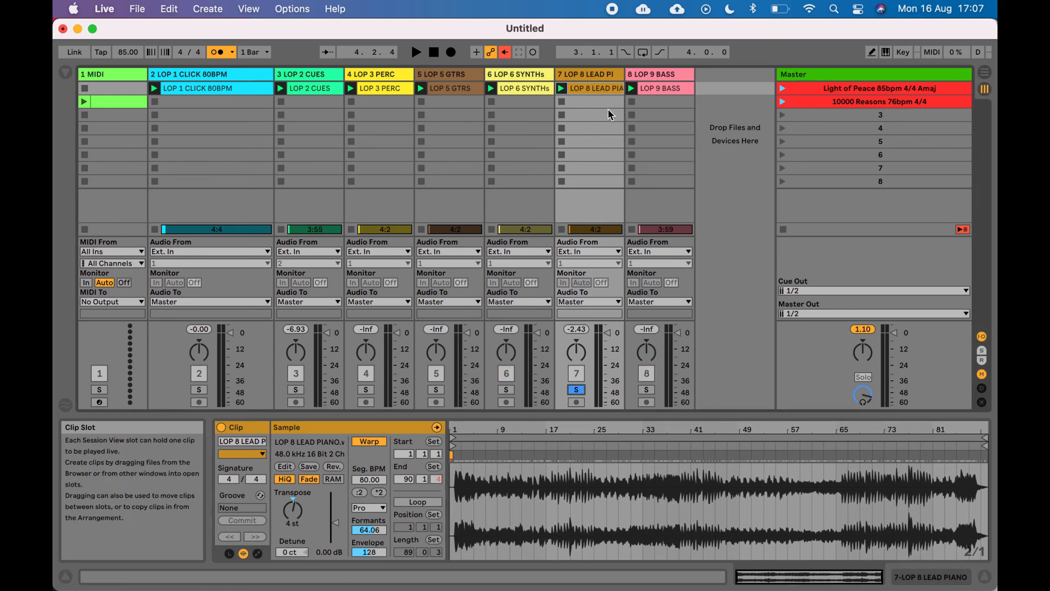
{"action": "left_click", "coordinate": [783, 90]}
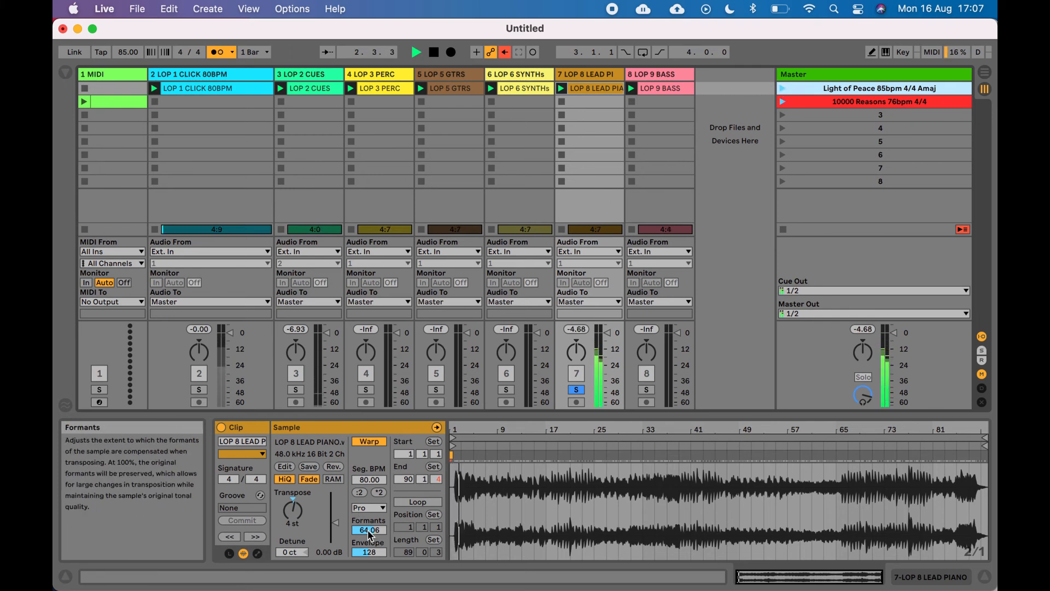
{"action": "left_click_drag", "start_coordinate": [368, 530], "coordinate": [368, 505]}
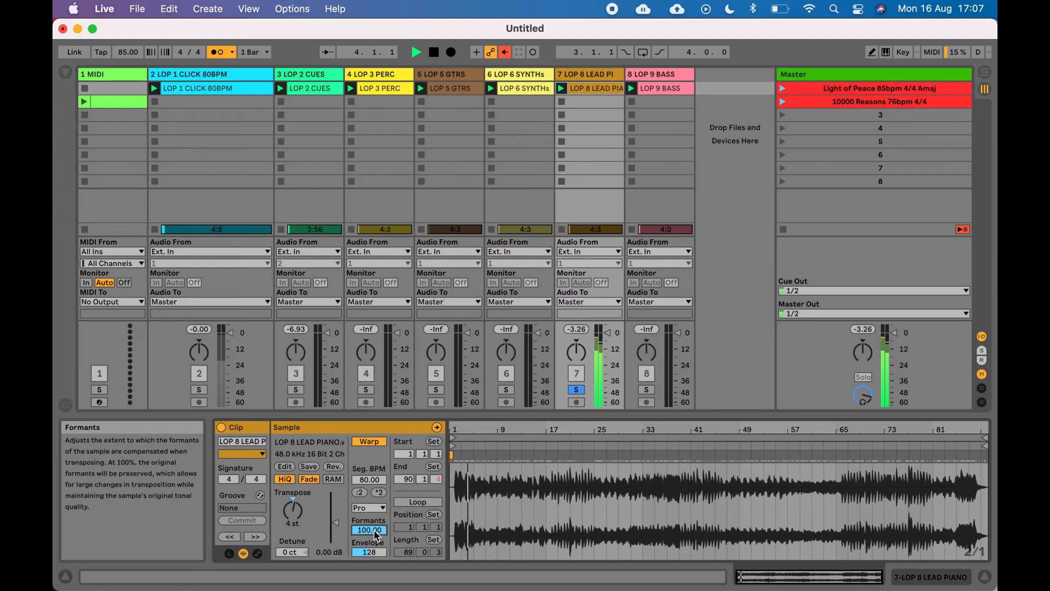
Step: Try the lead piano clip's Formants at 0, stop playback and raise the value to 66.41
{"action": "type", "text": "0"}
{"action": "key", "text": "Return"}
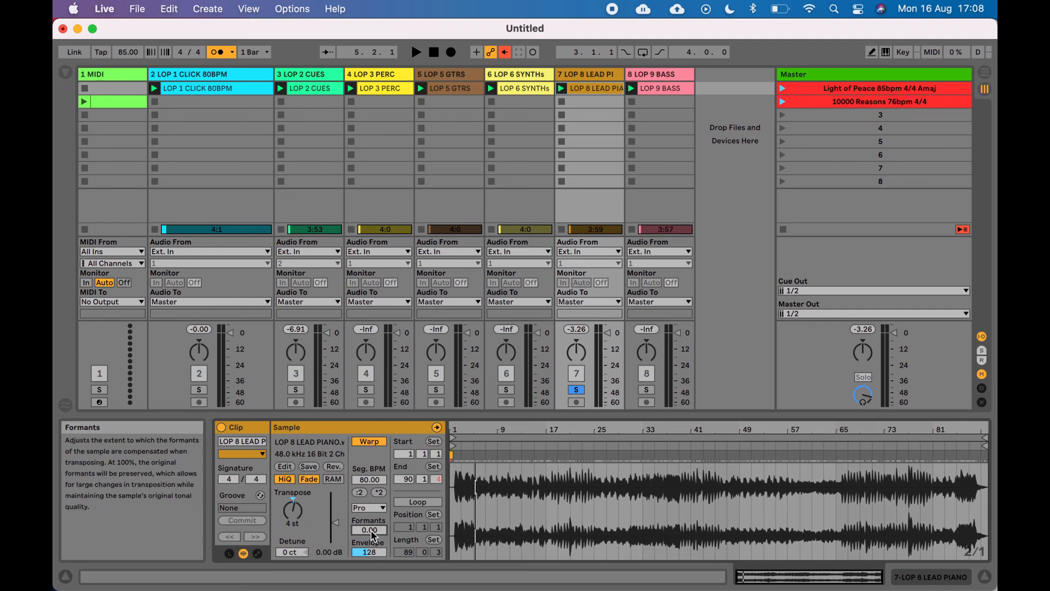
{"action": "mouse_move", "coordinate": [371, 530]}
{"action": "left_mouse_down"}
{"action": "mouse_move", "coordinate": [371, 484]}
{"action": "mouse_move", "coordinate": [374, 536]}
{"action": "left_mouse_up"}
{"action": "mouse_move", "coordinate": [374, 535]}
{"action": "left_mouse_down"}
{"action": "mouse_move", "coordinate": [374, 525]}
{"action": "mouse_move", "coordinate": [374, 535]}
{"action": "left_mouse_up"}
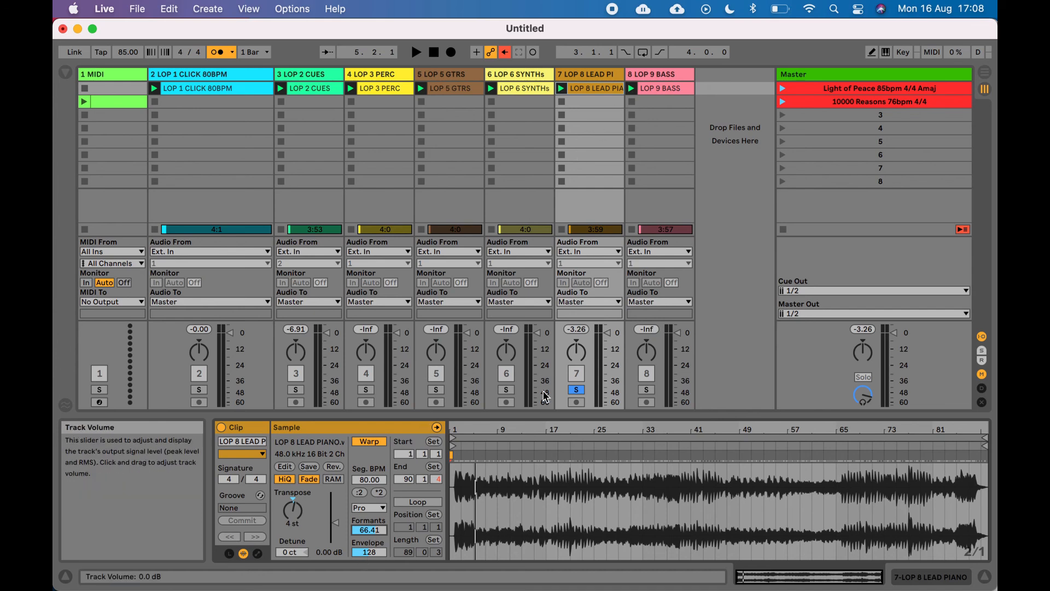
{"action": "left_click", "coordinate": [869, 101]}
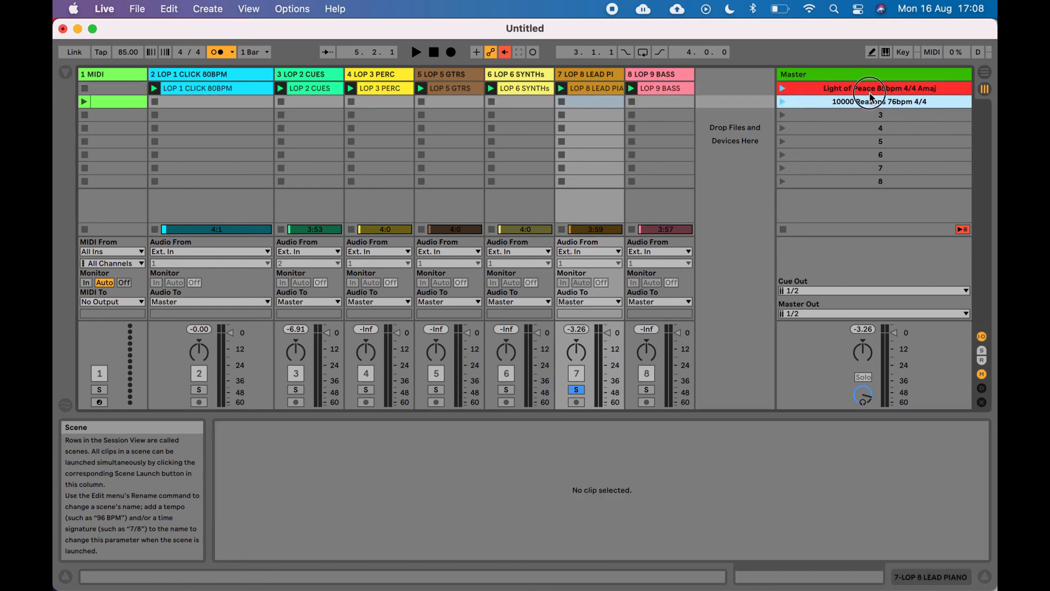
{"action": "left_click", "coordinate": [792, 89]}
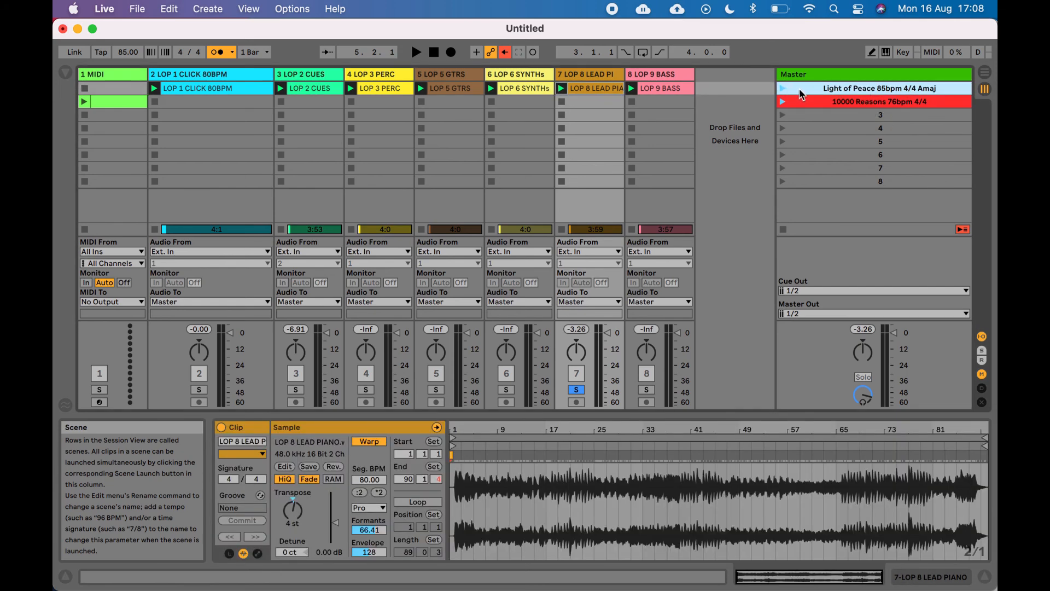
{"action": "left_click", "coordinate": [839, 102]}
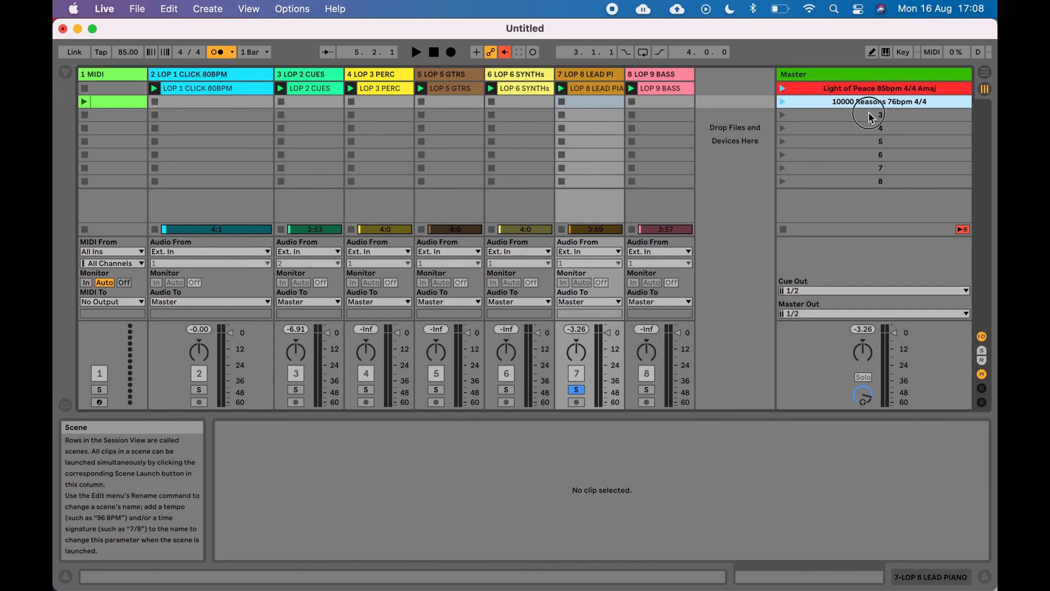
{"action": "left_click", "coordinate": [871, 131]}
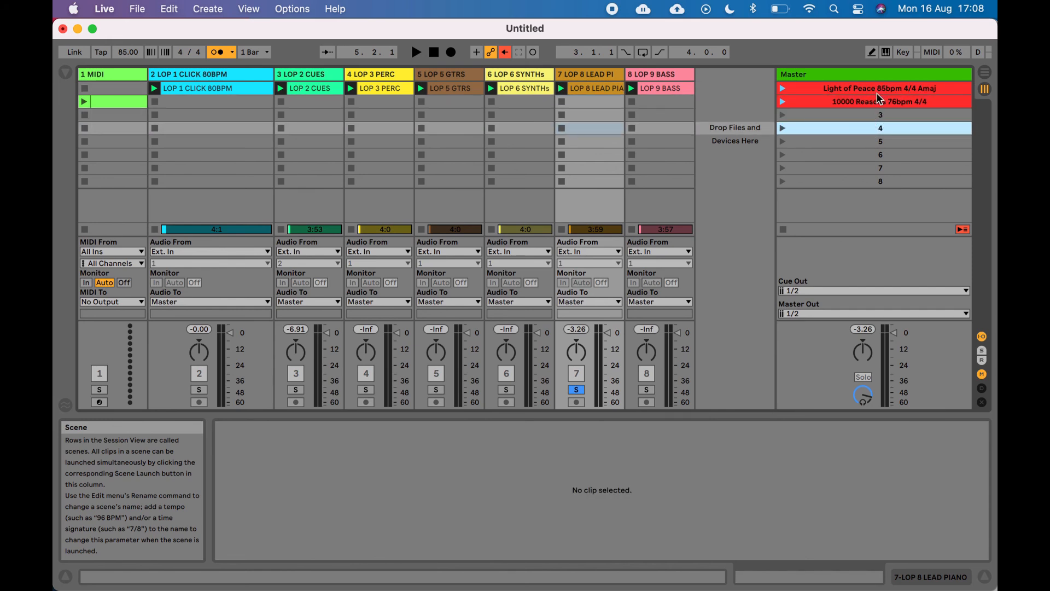
{"action": "left_click", "coordinate": [875, 88]}
{"action": "left_click", "coordinate": [875, 154], "text": "shift"}
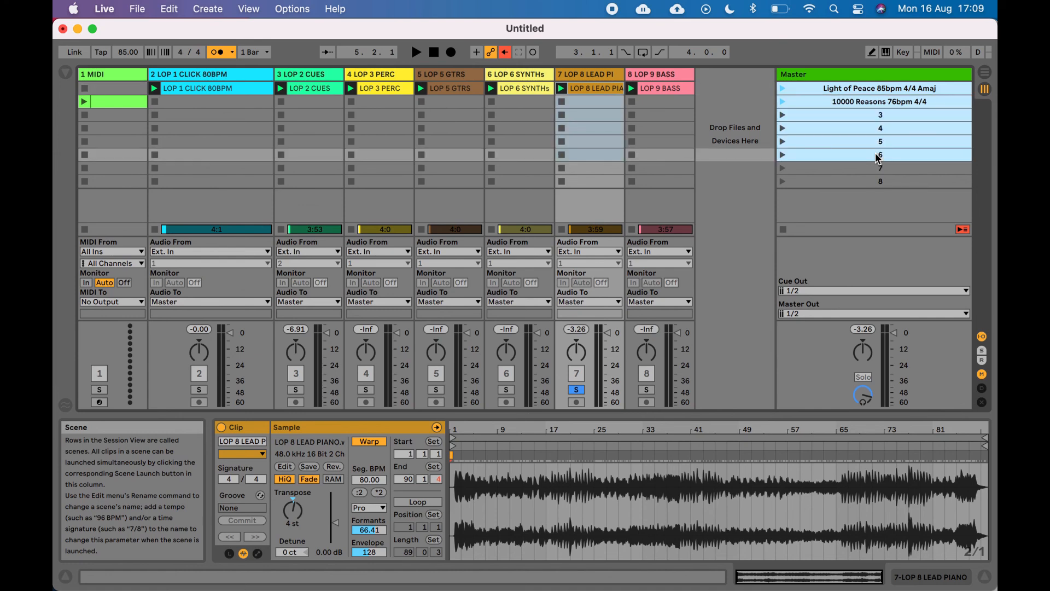
Step: Turn off solo on the lead piano track
{"action": "left_click", "coordinate": [577, 389]}
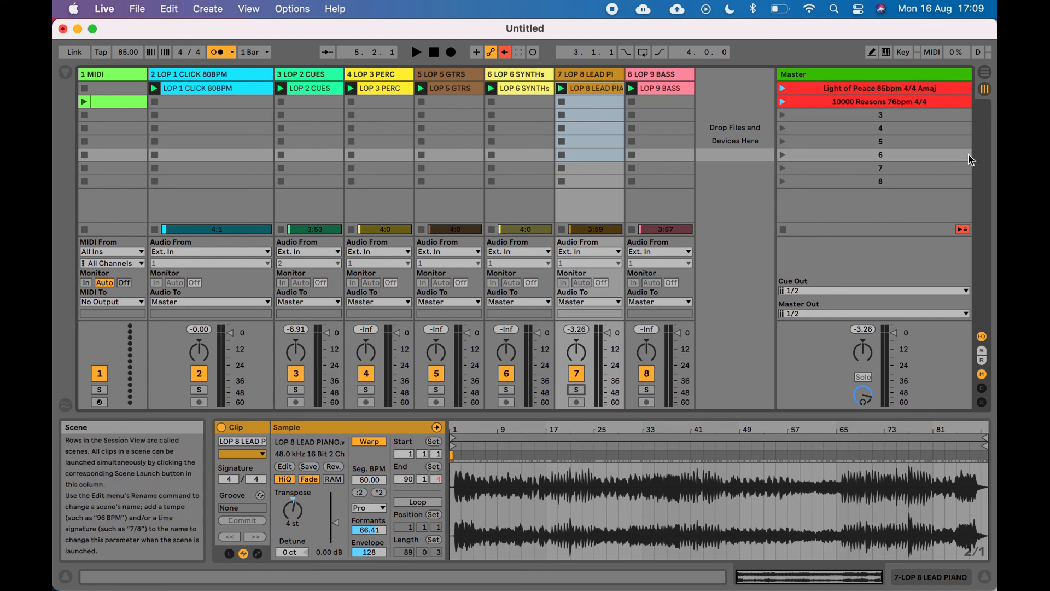
Step: Collect all and save the Live Set, copying files from elsewhere, other Projects and the User Library but not Factory Packs
{"action": "left_click", "coordinate": [146, 11]}
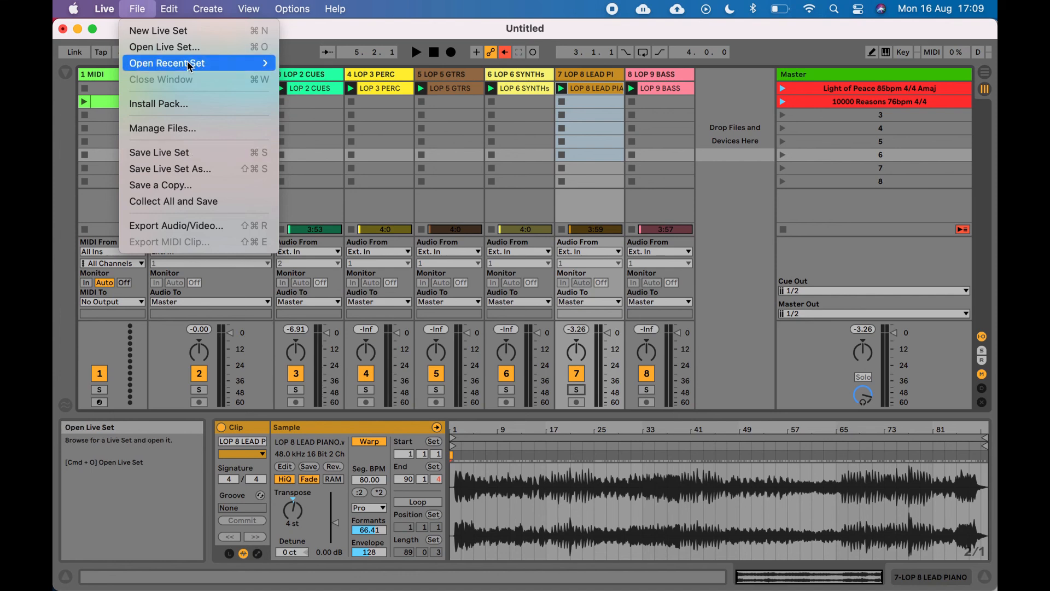
{"action": "left_click", "coordinate": [169, 202]}
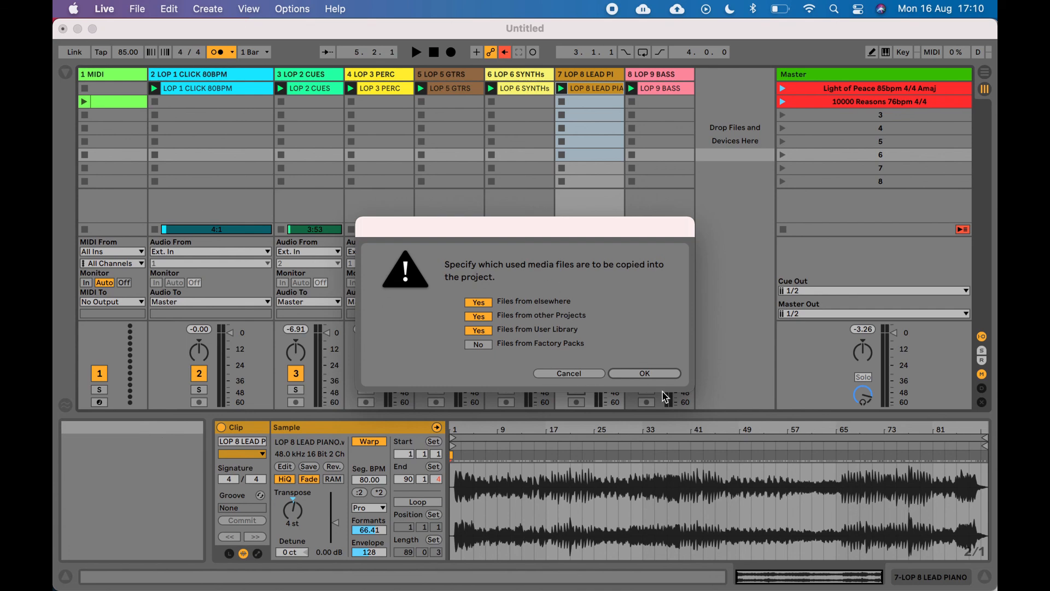
{"action": "left_click", "coordinate": [660, 372]}
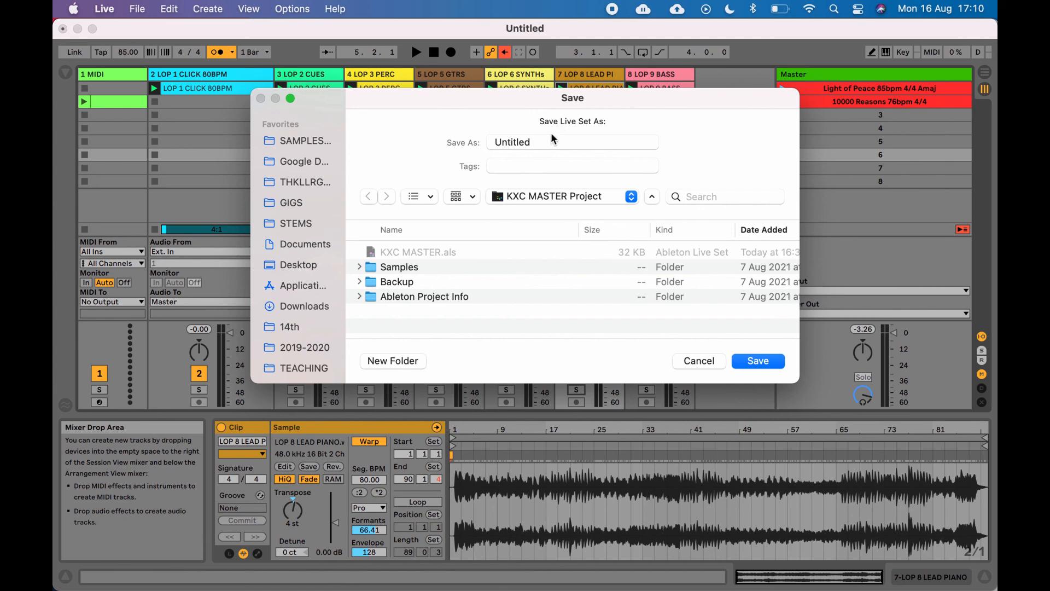
Step: Save the Live Set to the Desktop under the name Sunday 22nd Aug
{"action": "left_click", "coordinate": [299, 265]}
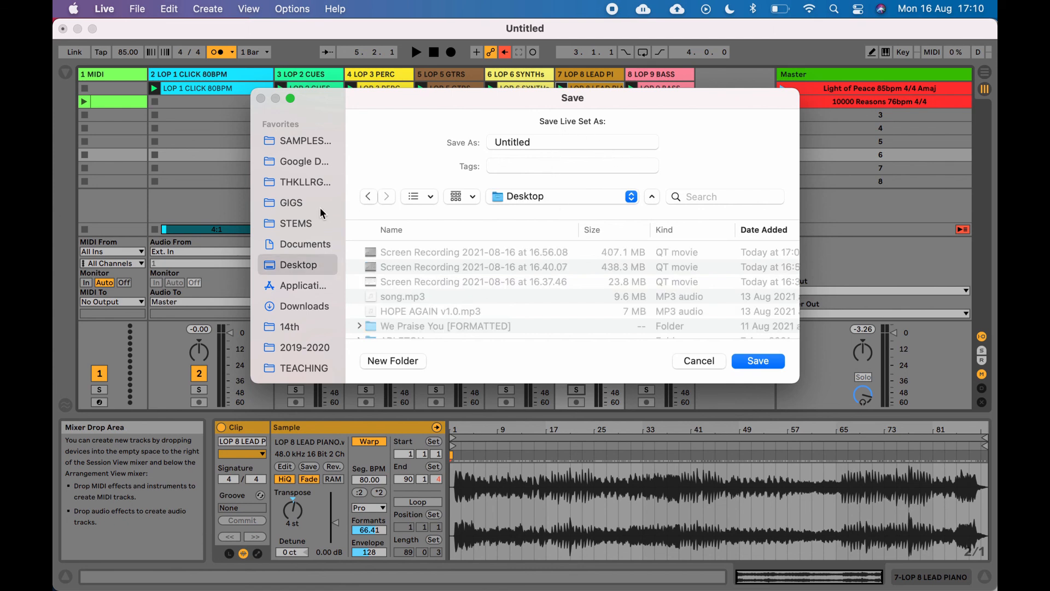
{"action": "left_click", "coordinate": [553, 145]}
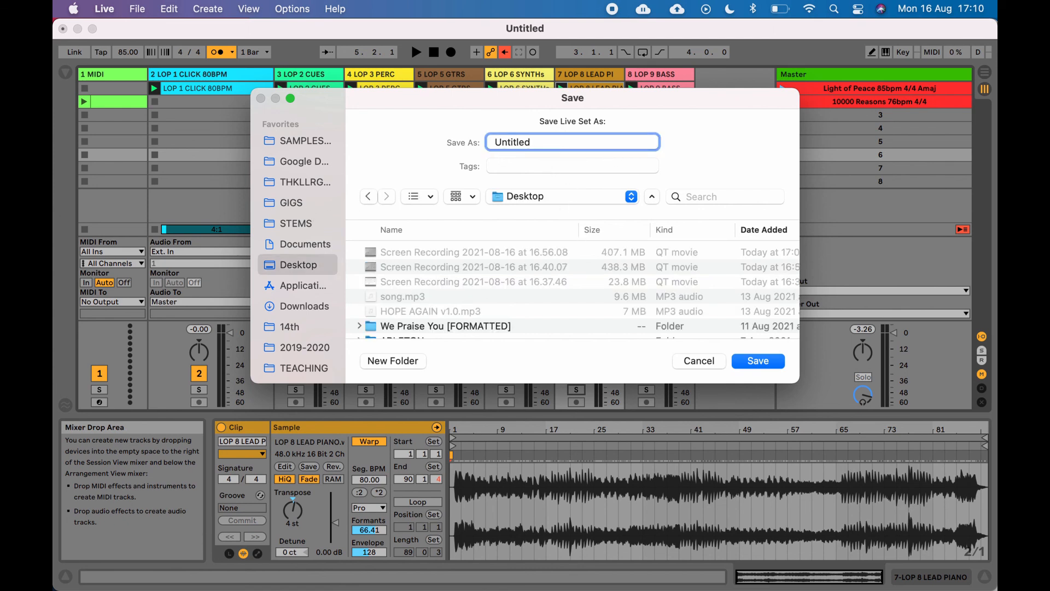
{"action": "left_click_drag", "start_coordinate": [554, 146], "coordinate": [477, 143]}
{"action": "type", "text": "Sunday 22nd Aug"}
{"action": "key", "text": "Return"}
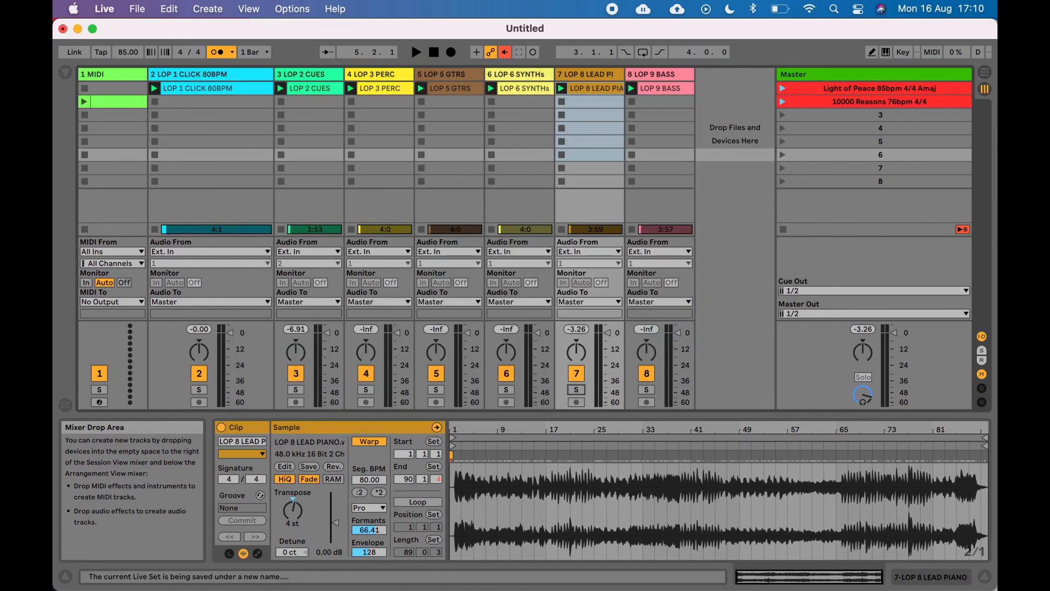